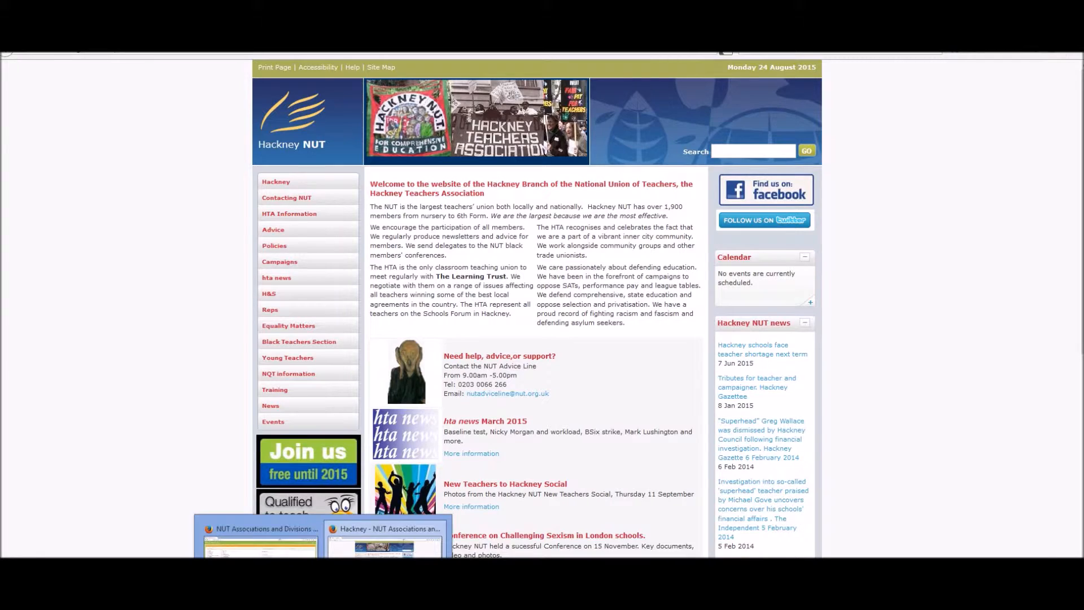
# Step: Switch to the CMS window, open the Hackney NUT Information asset group for editing, and review its user permissions
pyautogui.click(260, 542)
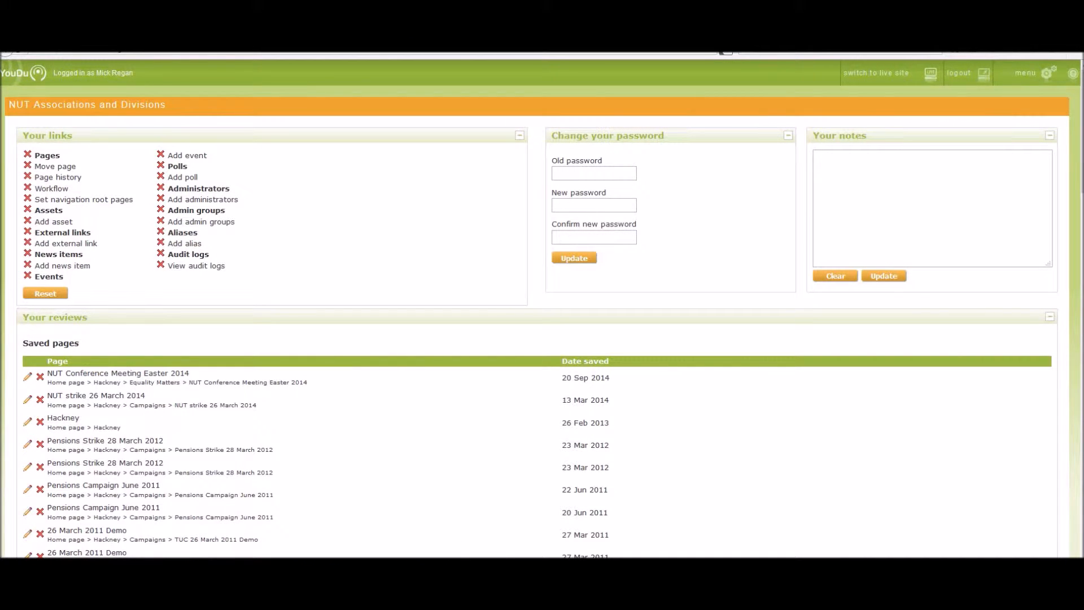
pyautogui.click(1045, 73)
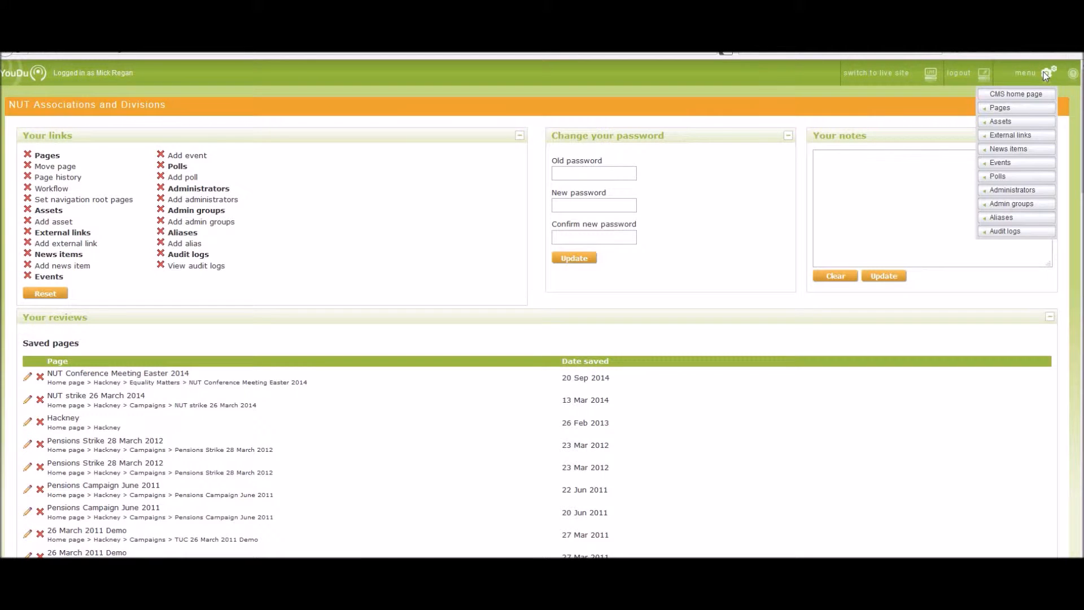
pyautogui.moveTo(1019, 125)
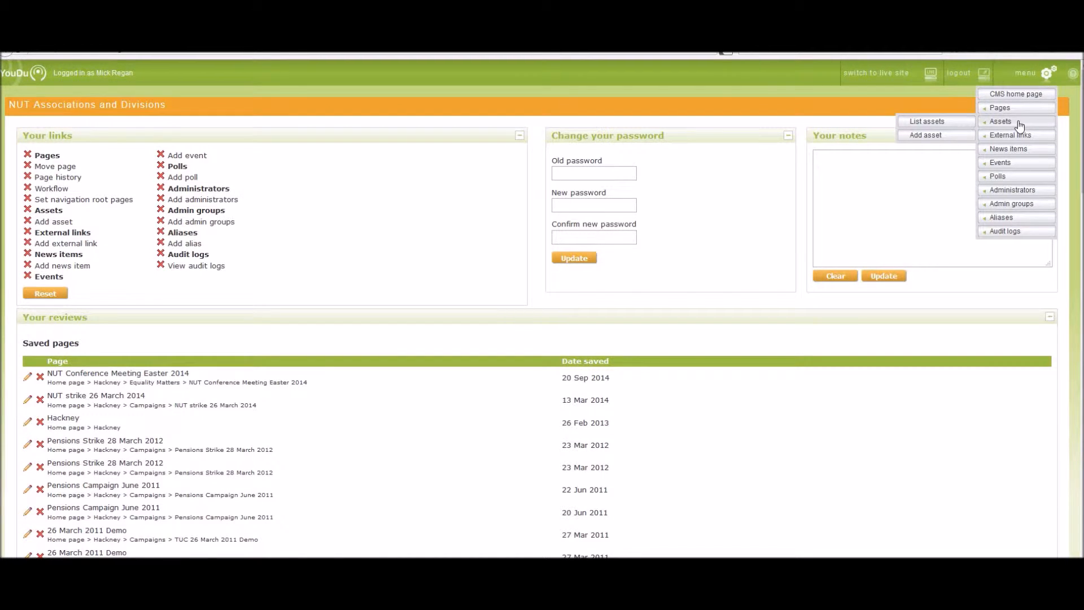
pyautogui.click(922, 123)
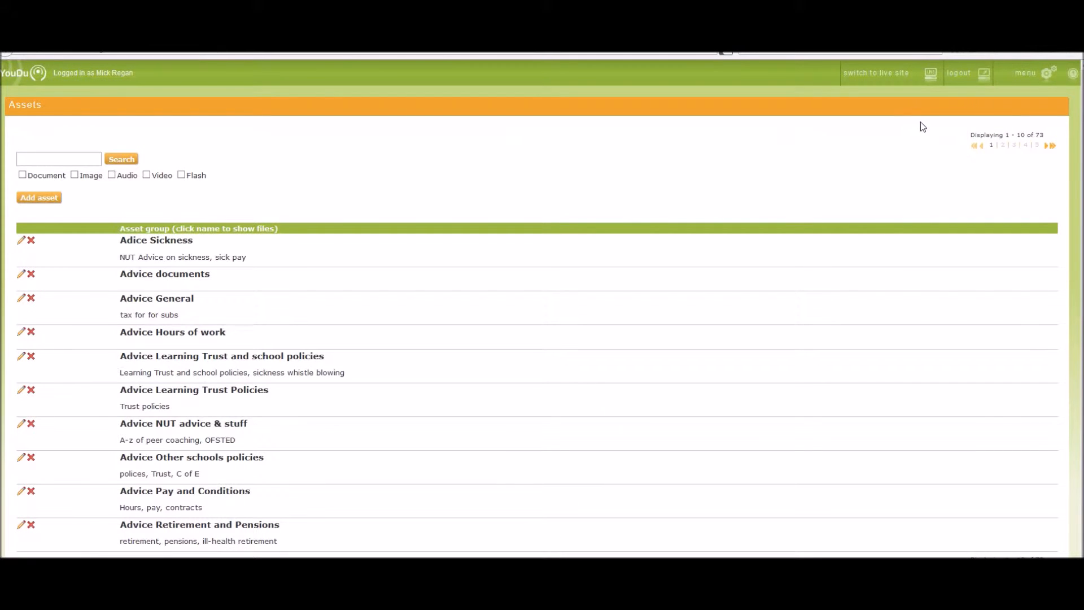
pyautogui.click(1028, 148)
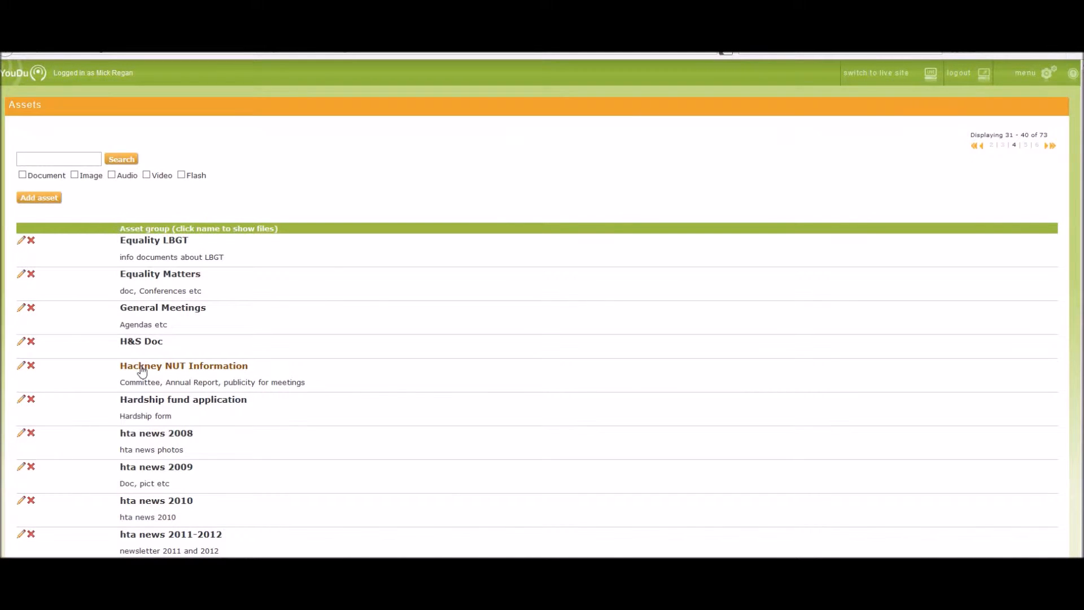
pyautogui.click(21, 367)
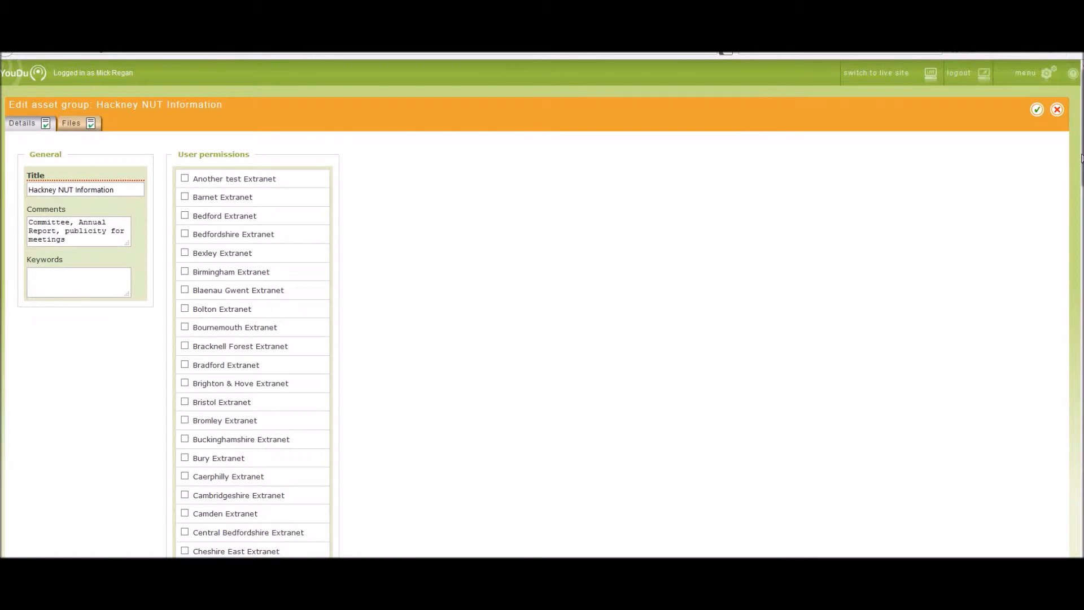
pyautogui.scroll(-5, 1082, 162)
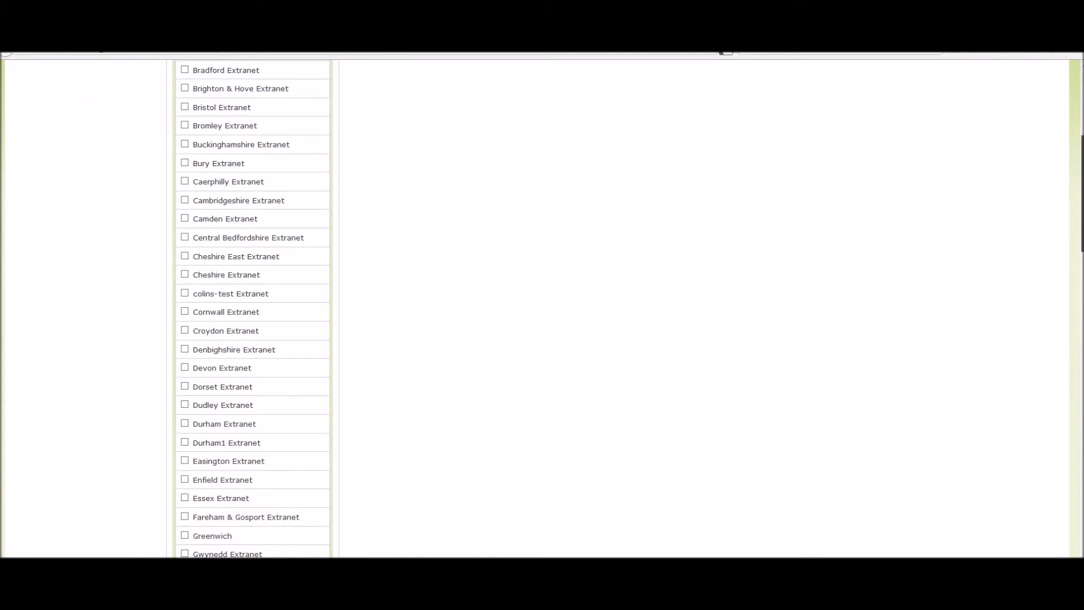
pyautogui.scroll(-3, 1082, 192)
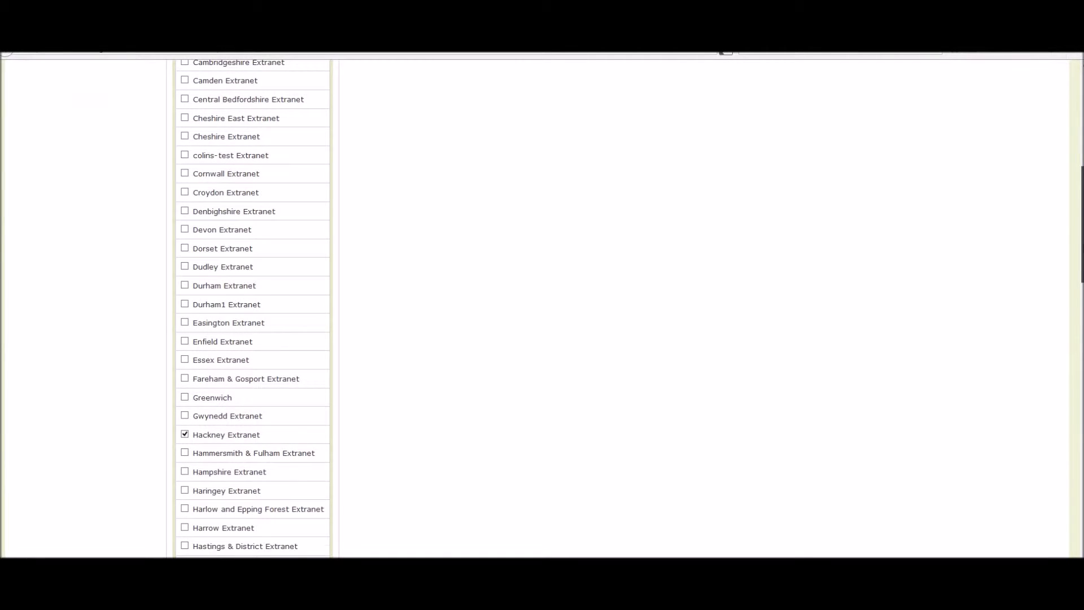
pyautogui.scroll(8, 1081, 192)
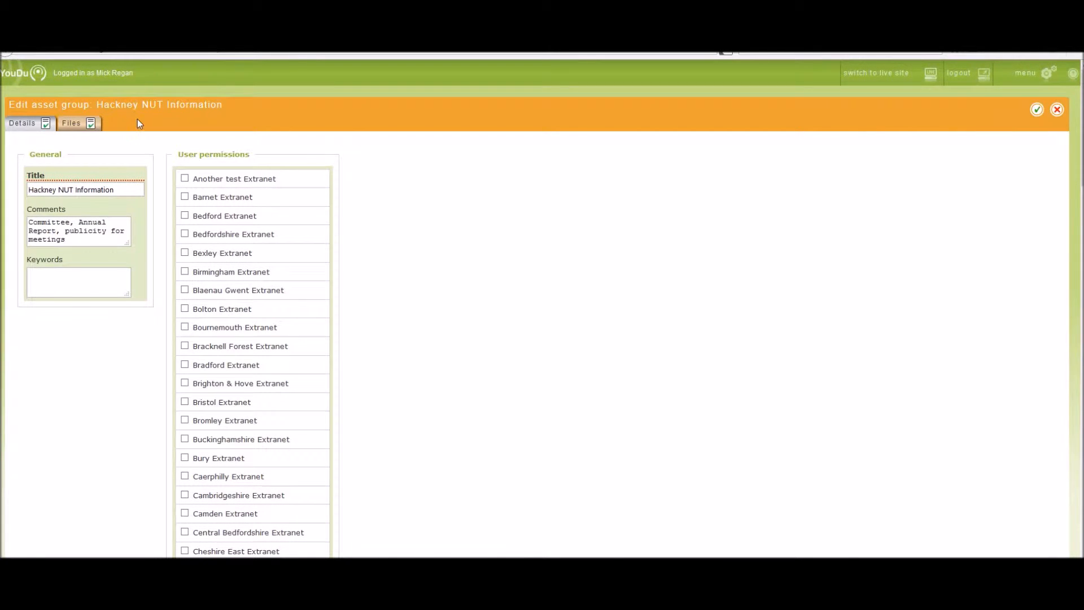
# Step: Upload the queued file New Teachers Social Sept 2015.pdf to the asset group's files
pyautogui.click(74, 128)
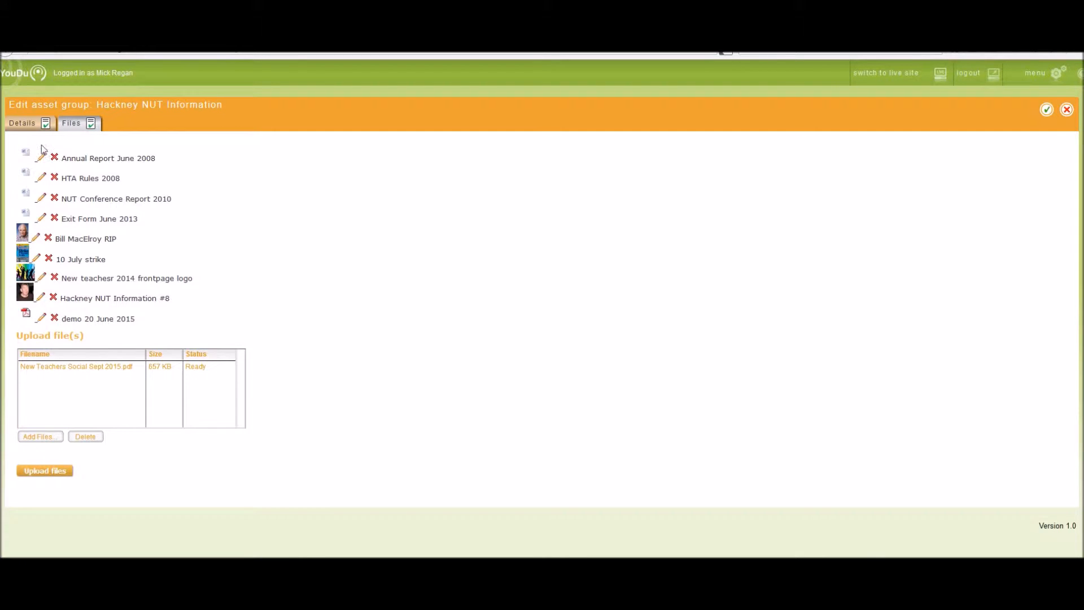
pyautogui.click(77, 367)
pyautogui.click(43, 475)
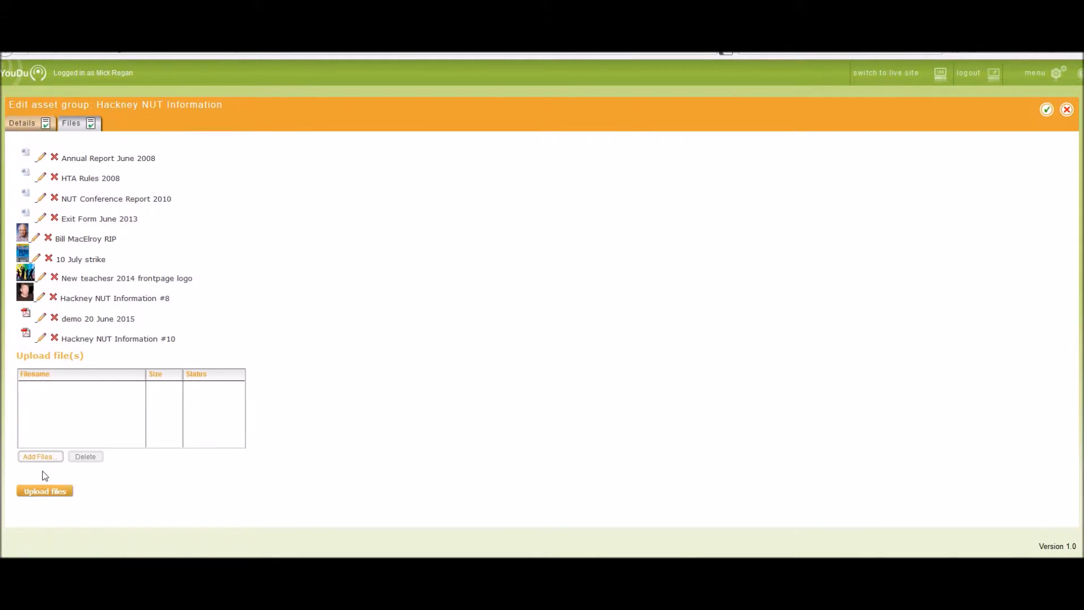
# Step: Set the uploaded file's title to "New Teachers social sept 2015 pdf", update it and save the asset group
pyautogui.click(44, 339)
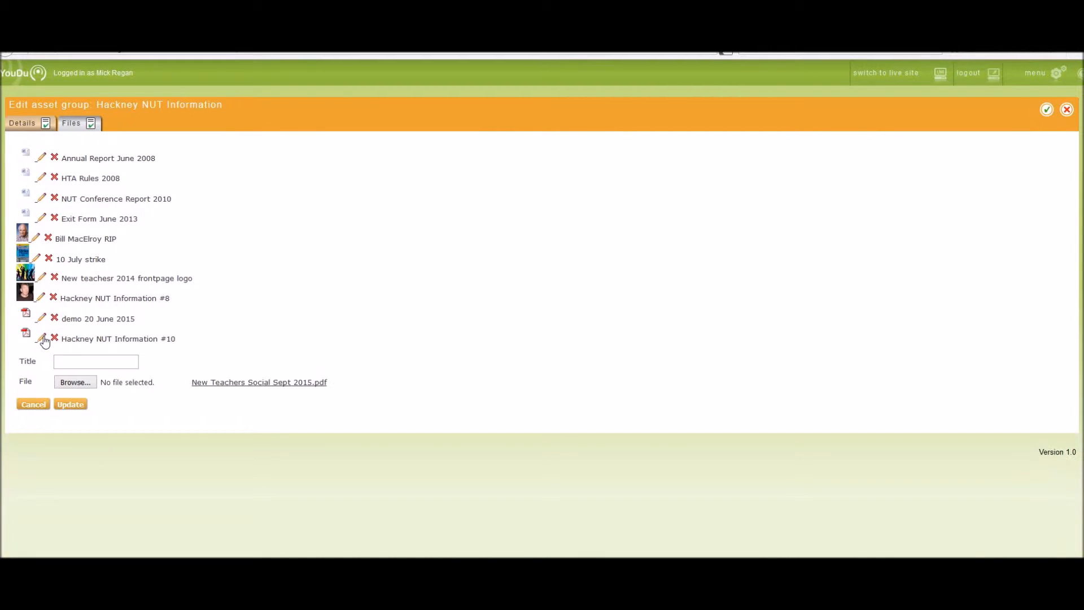
pyautogui.write('New Teachw')
pyautogui.press('BackSpace')
pyautogui.write('ers socila sept 2015 pdf')
pyautogui.press('BackSpace')
pyautogui.write('l')
pyautogui.click(80, 405)
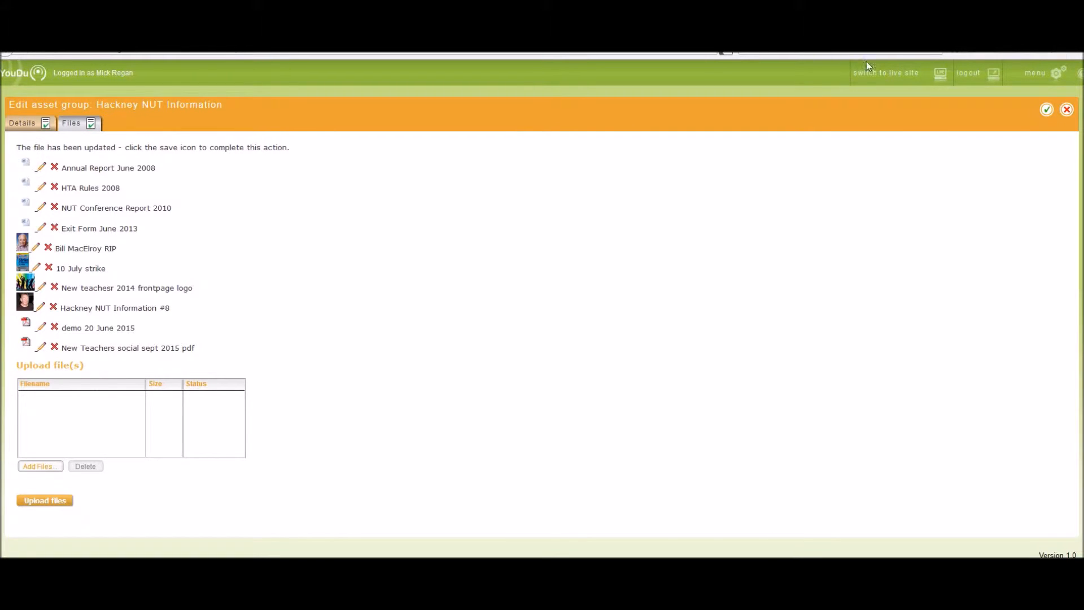
pyautogui.click(1048, 112)
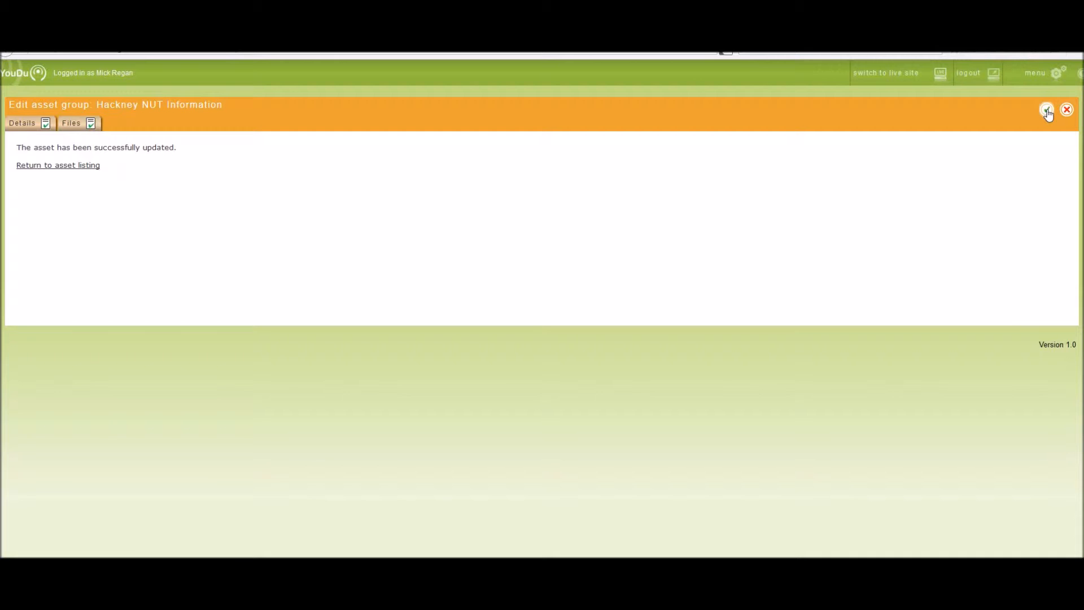
# Step: Open the Hackney home page for editing and start editing its content in the preview
pyautogui.click(1057, 74)
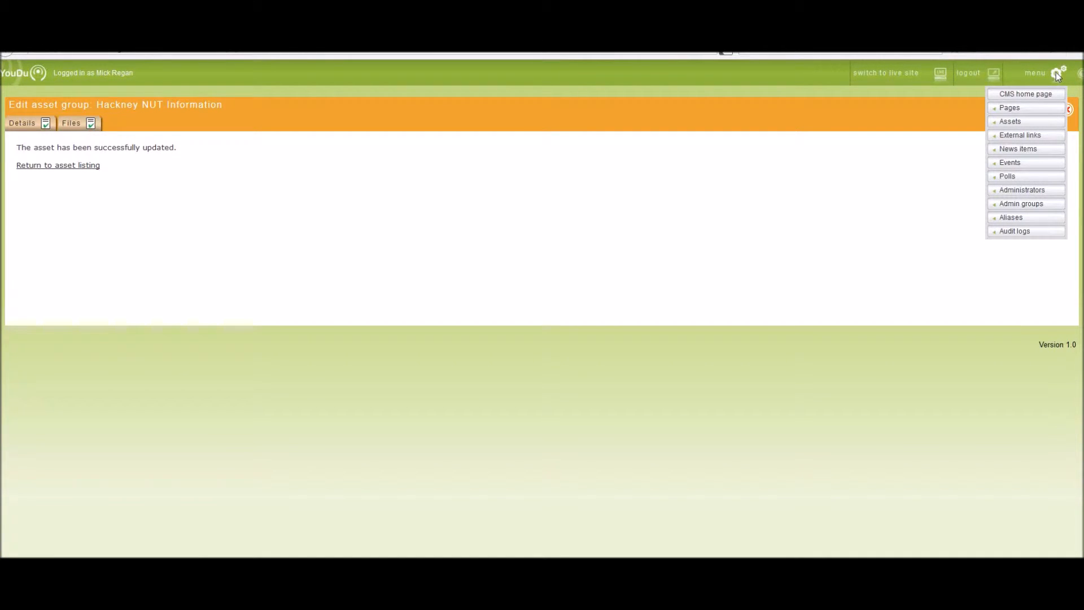
pyautogui.moveTo(1031, 111)
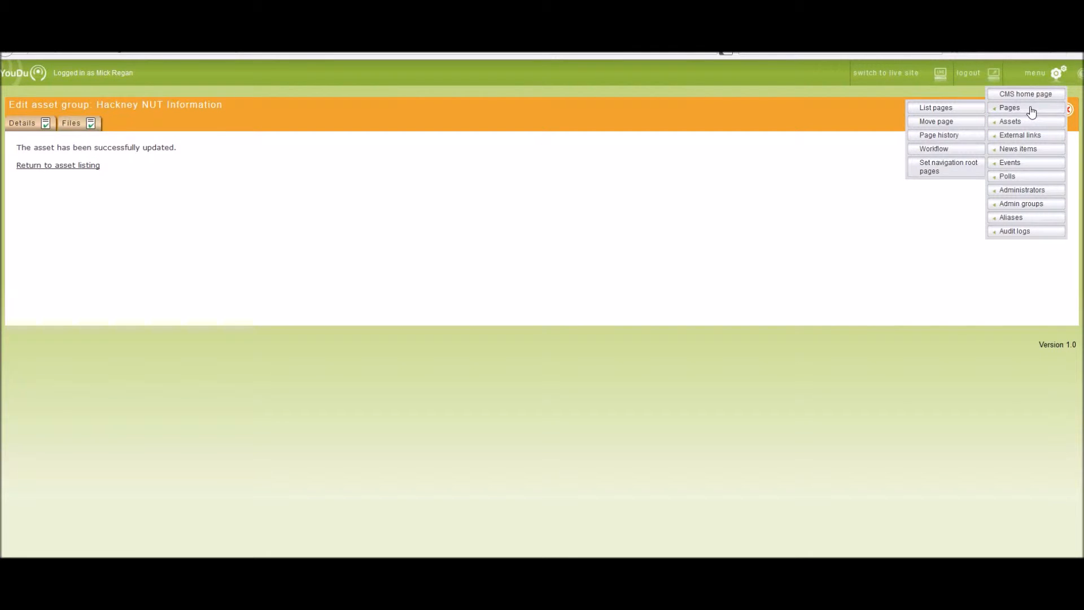
pyautogui.click(935, 109)
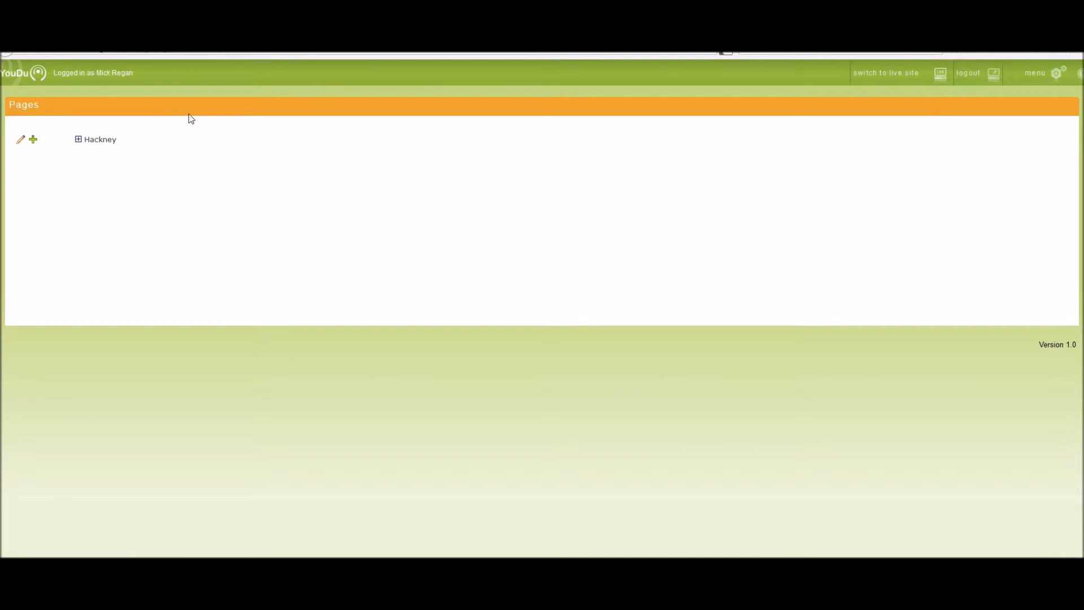
pyautogui.click(109, 142)
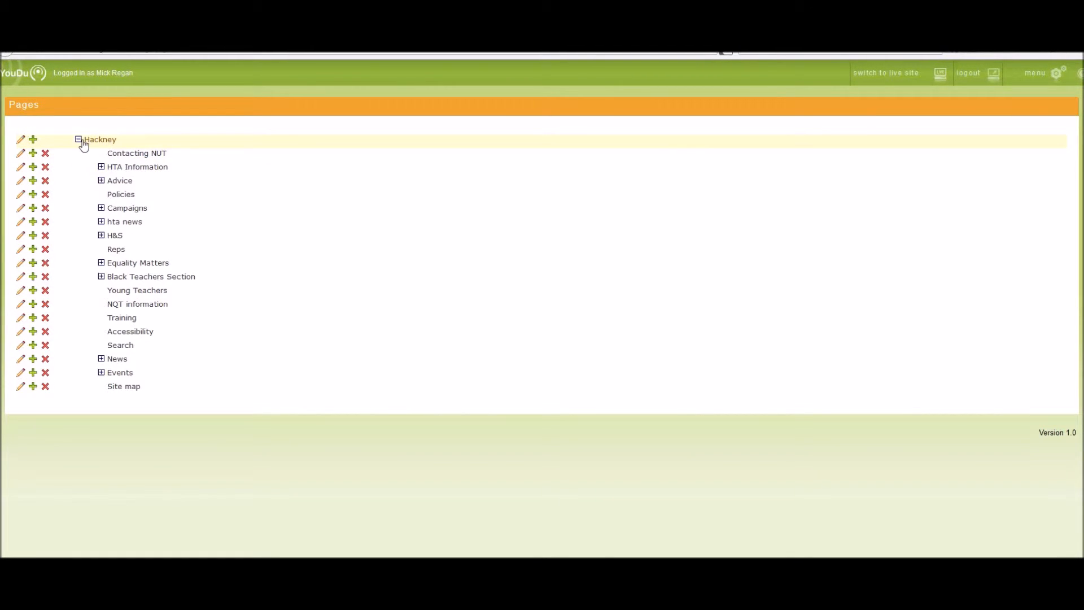
pyautogui.click(21, 143)
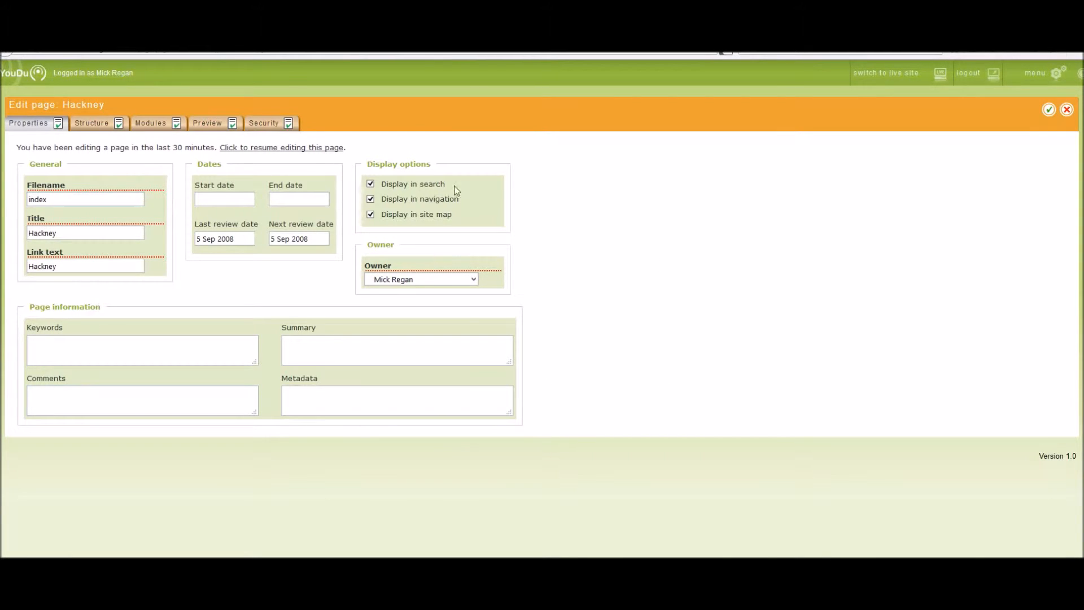
pyautogui.click(205, 126)
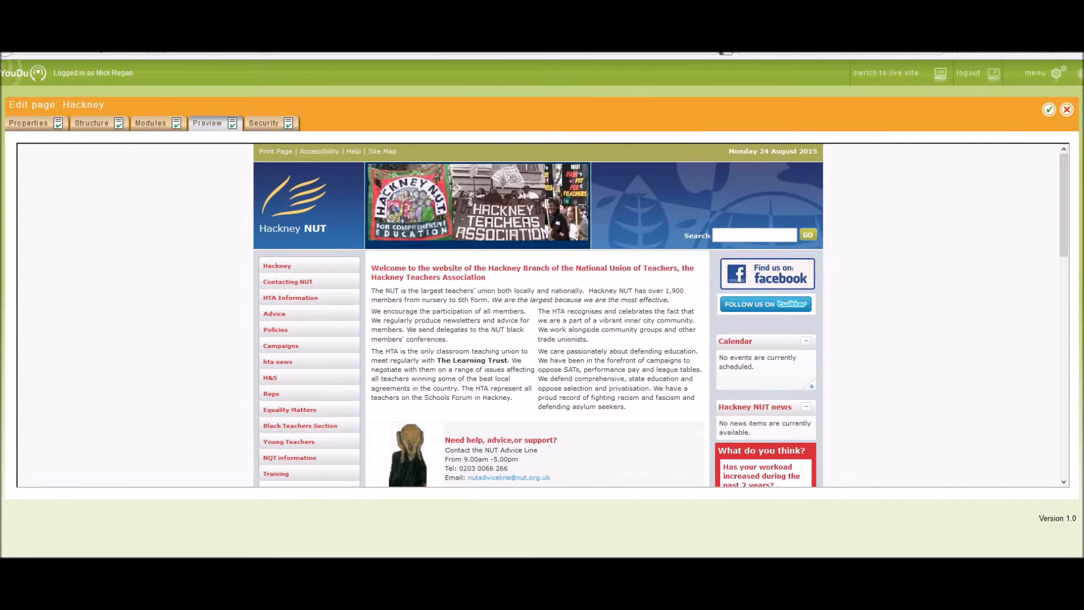
pyautogui.moveTo(1067, 183); pyautogui.dragTo(1068, 216)
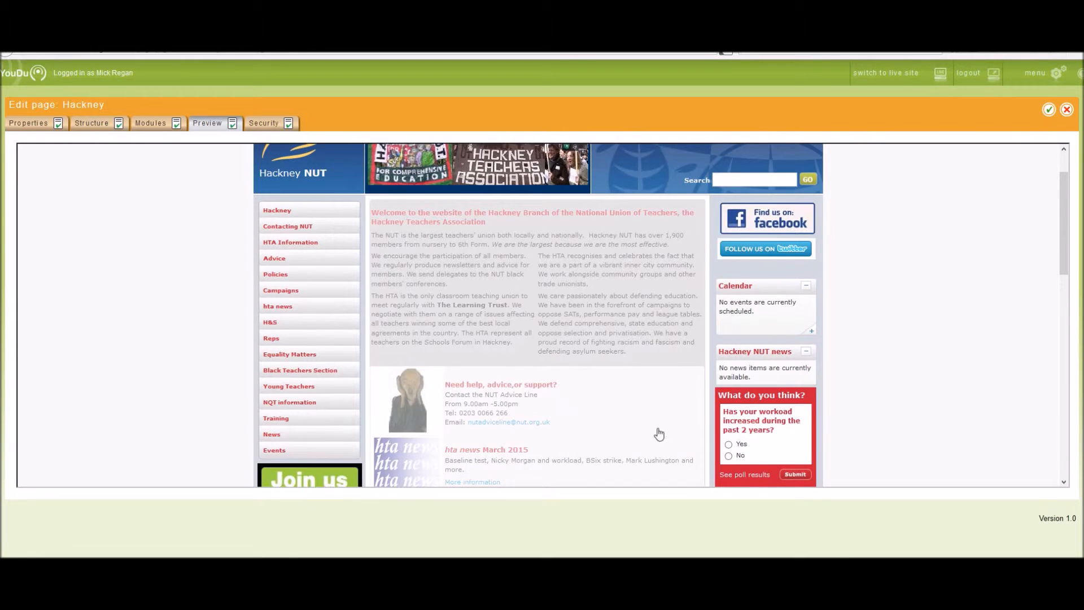
pyautogui.click(621, 427)
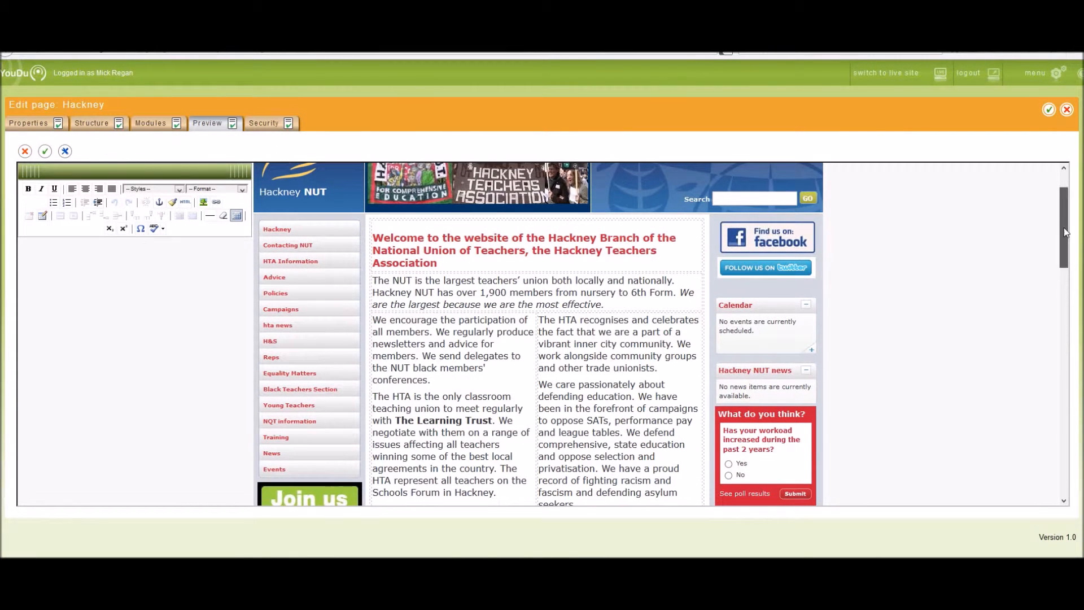
# Step: Insert a new table row below the advice and support section
pyautogui.scroll(-5, 1064, 232)
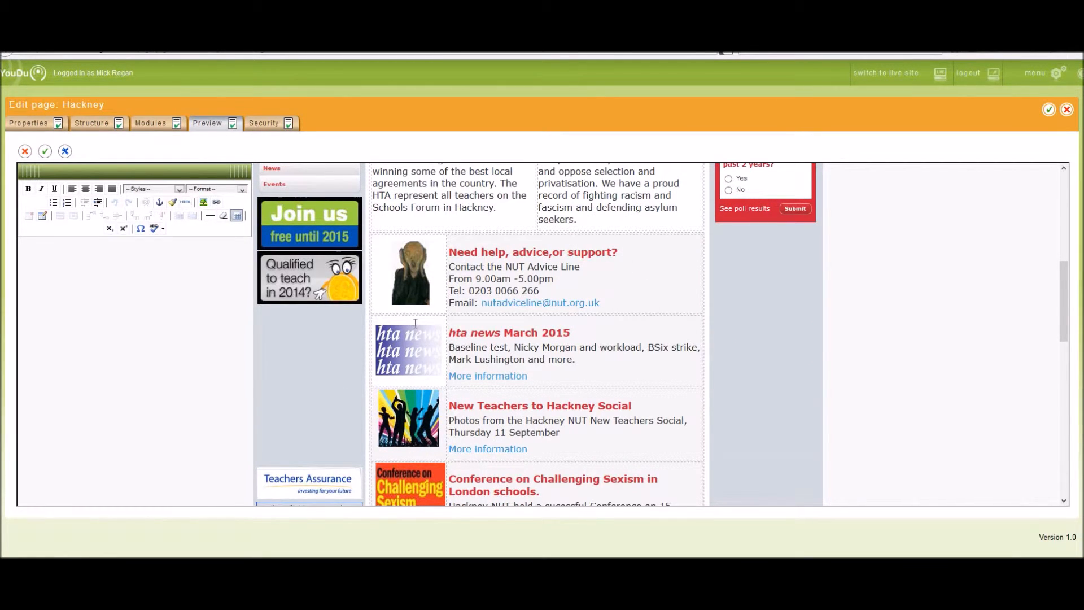
pyautogui.click(455, 322)
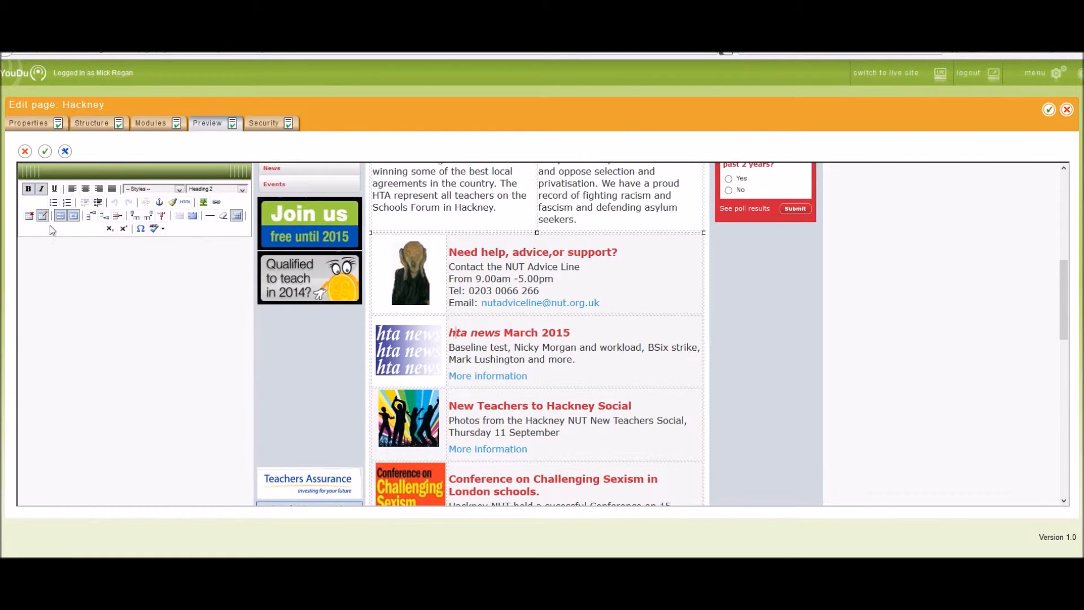
pyautogui.click(91, 215)
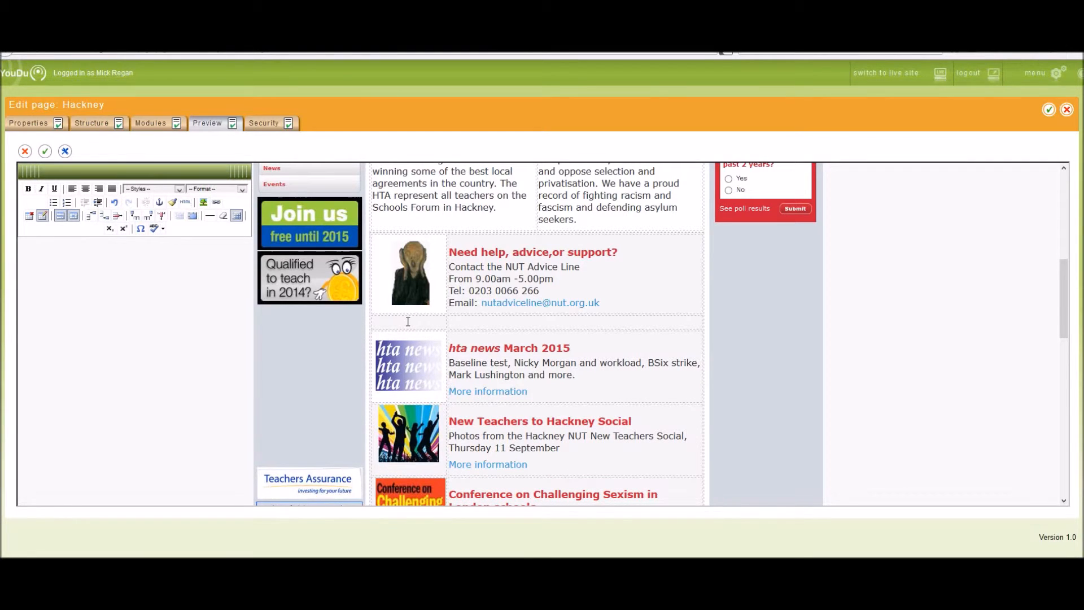
# Step: Enter "Welcome to Hackney" in the new row
pyautogui.click(452, 322)
pyautogui.write('Welcome to hack')
pyautogui.press('BackSpace')
pyautogui.write('kney')
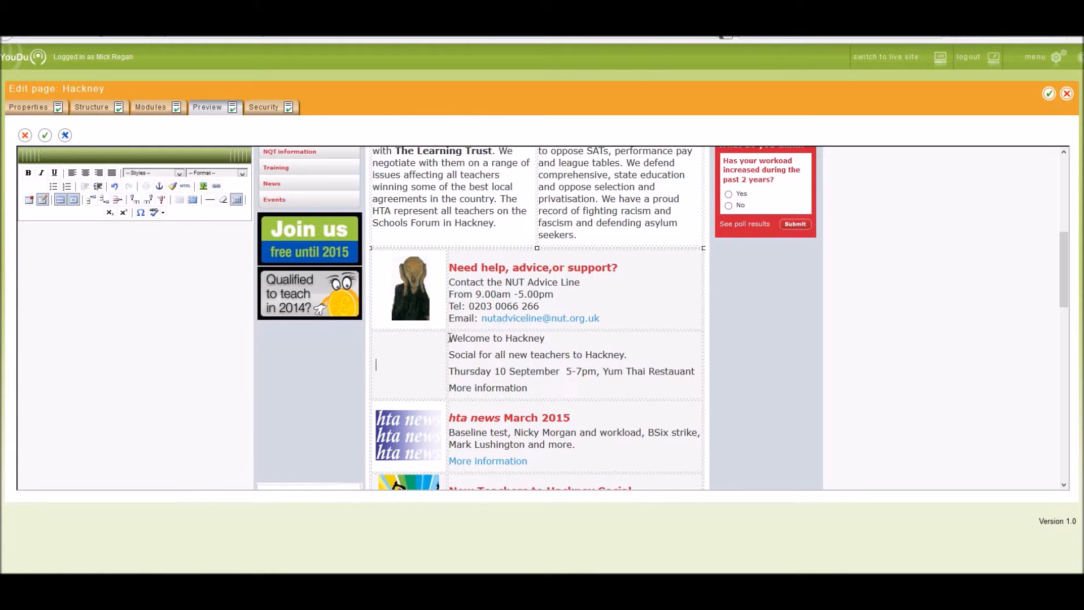
# Step: Format the "Welcome to Hackney" line as Heading 2 and place the cursor on the "More information" line
pyautogui.moveTo(449, 338); pyautogui.dragTo(547, 339)
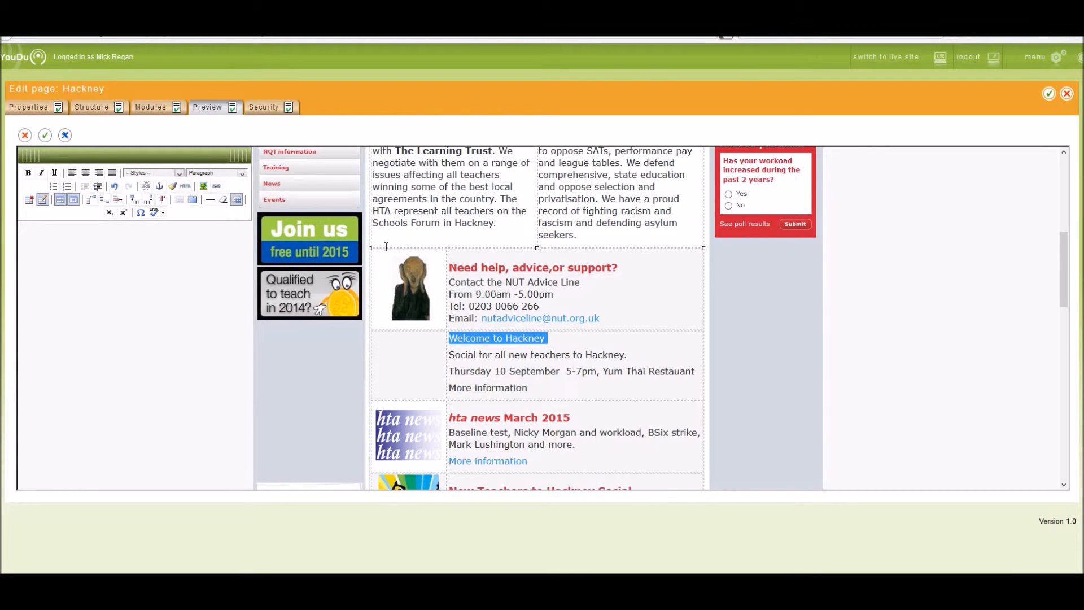
pyautogui.click(242, 174)
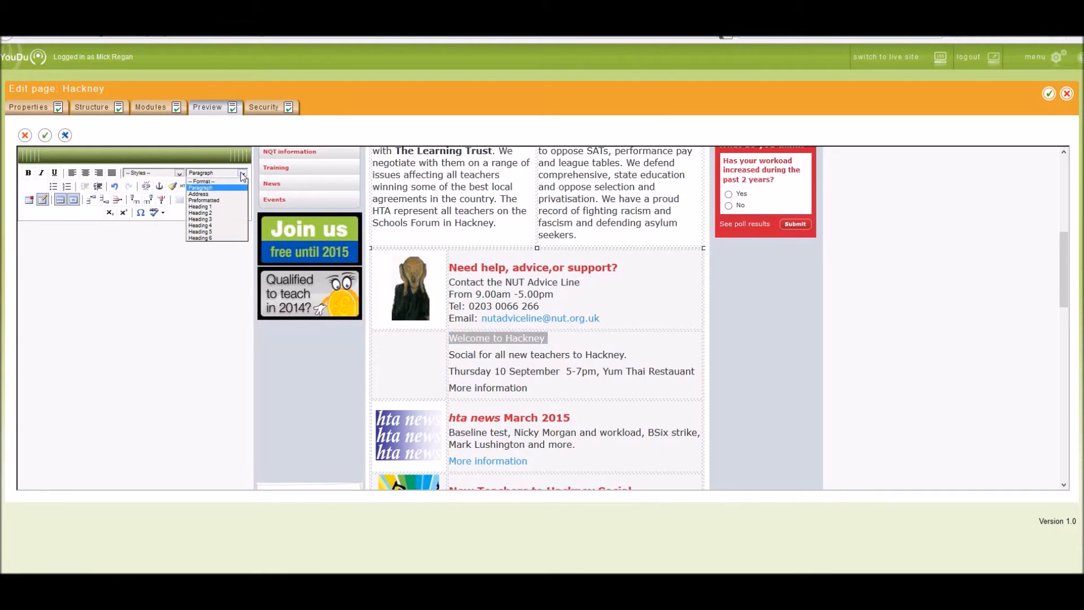
pyautogui.click(222, 214)
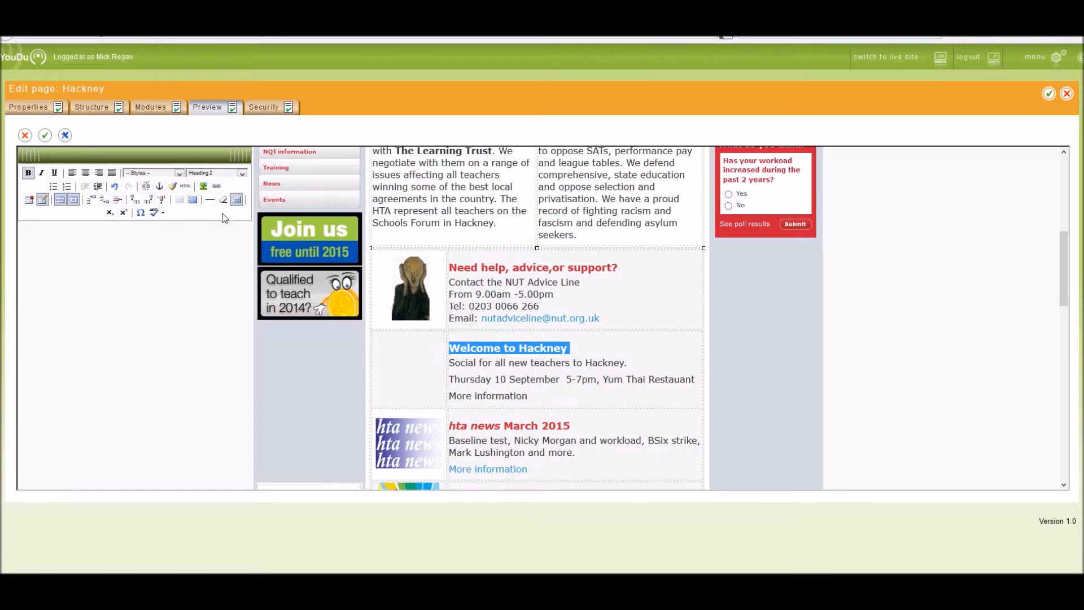
pyautogui.click(603, 343)
pyautogui.click(242, 174)
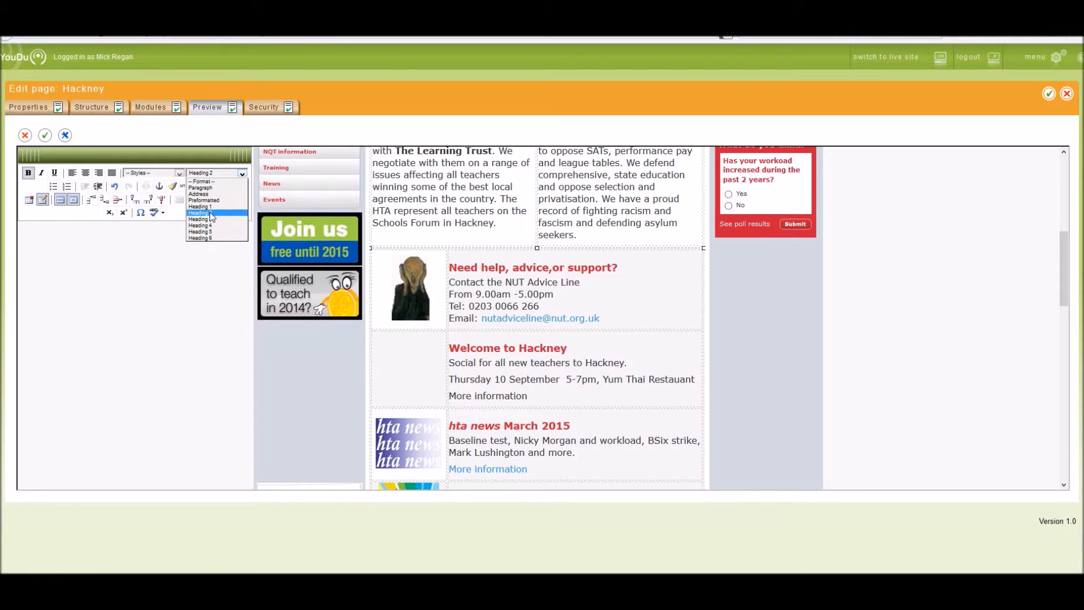
pyautogui.click(580, 395)
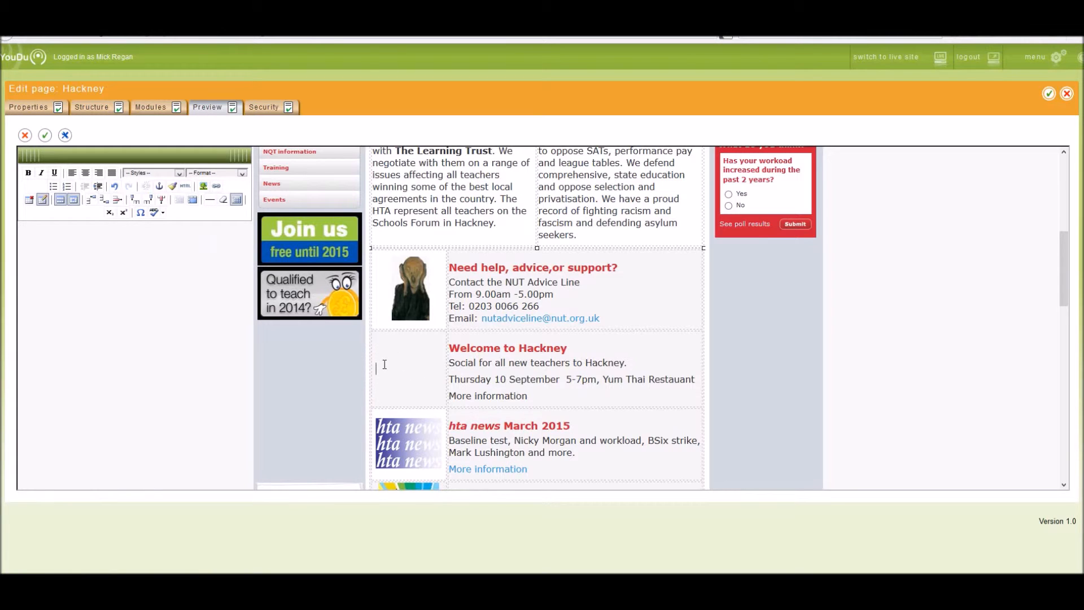
# Step: Insert the "New Teachers social front page" image from the website photos asset group into the new row's image cell
pyautogui.click(206, 192)
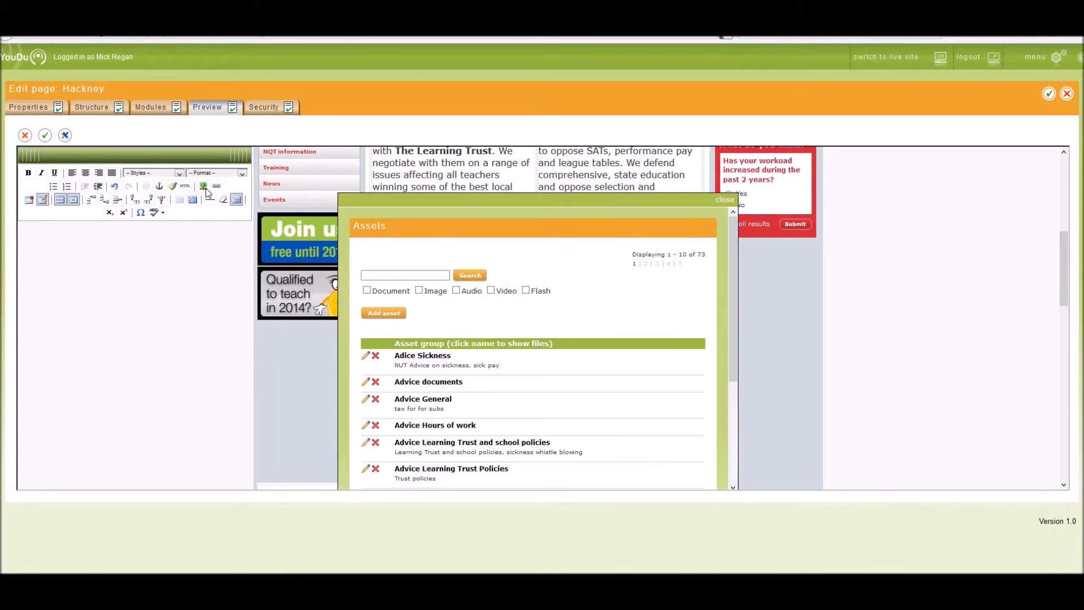
pyautogui.click(680, 266)
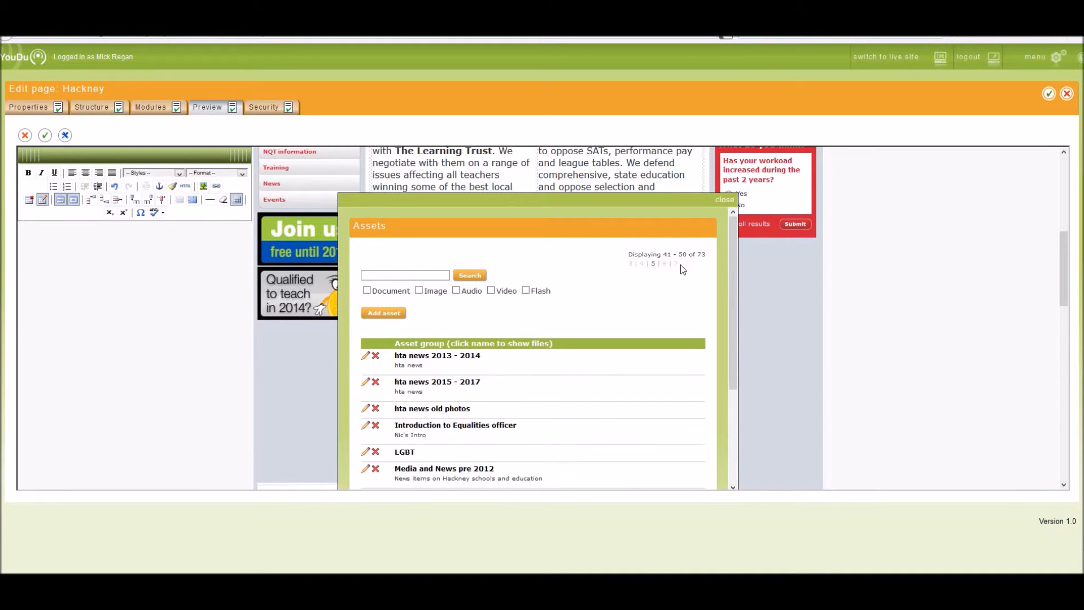
pyautogui.click(676, 264)
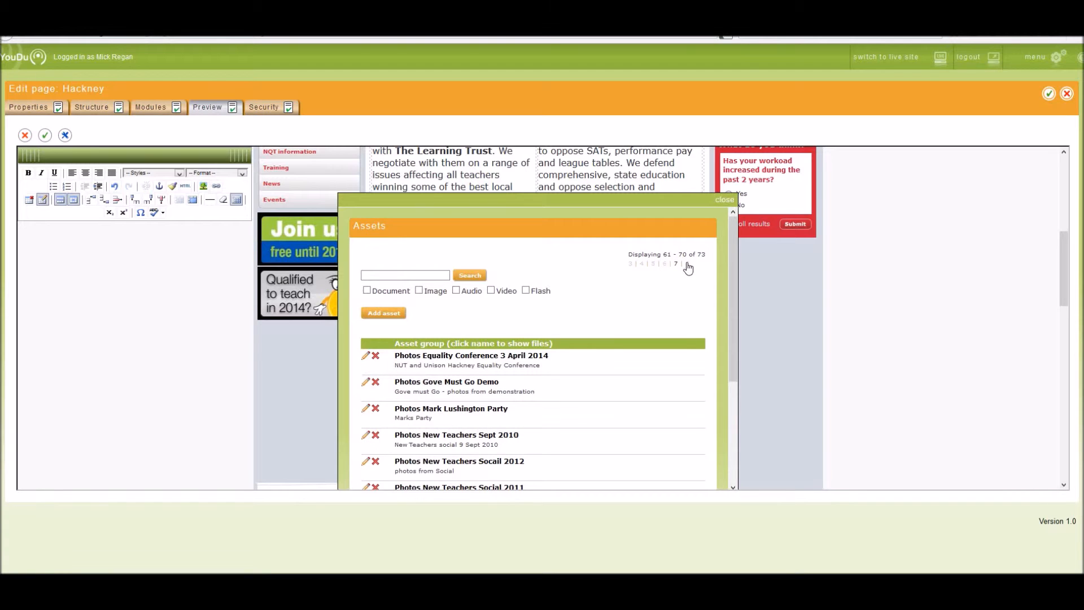
pyautogui.click(686, 265)
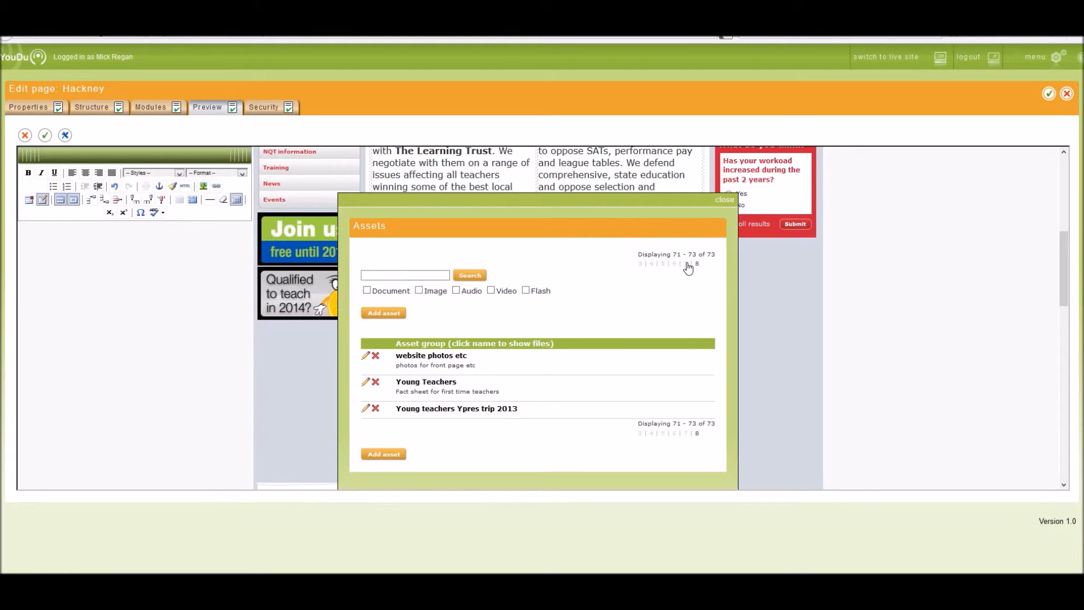
pyautogui.click(416, 360)
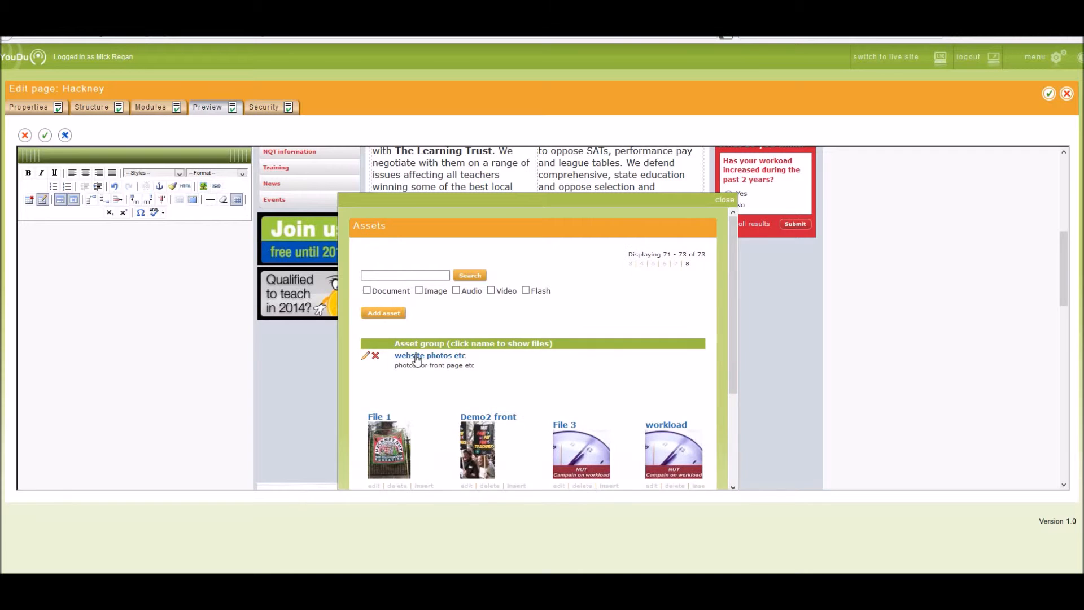
pyautogui.moveTo(735, 351); pyautogui.dragTo(725, 436)
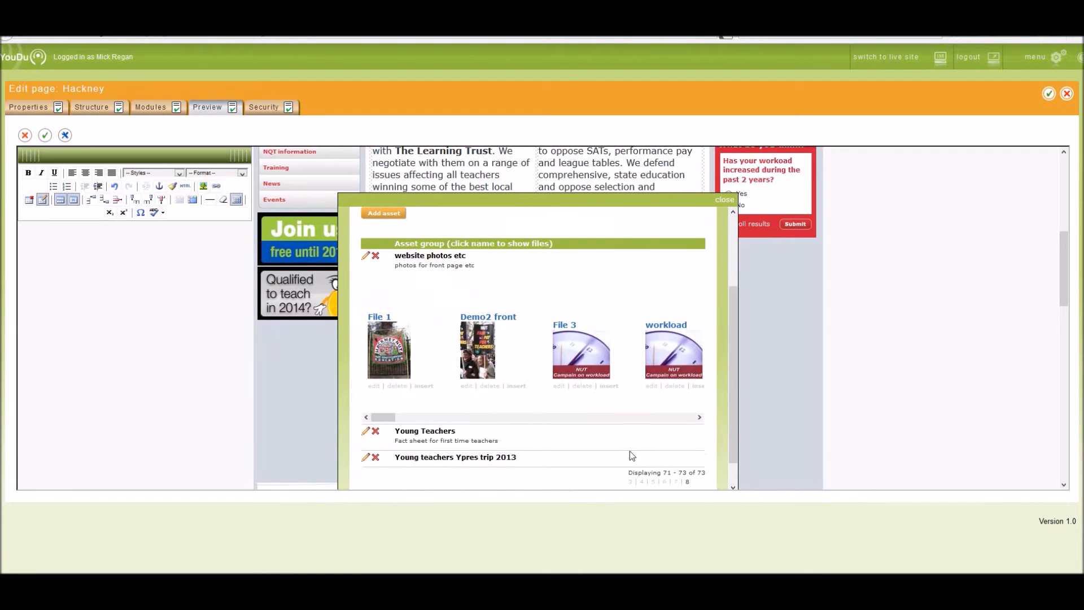
pyautogui.moveTo(380, 416); pyautogui.dragTo(513, 418)
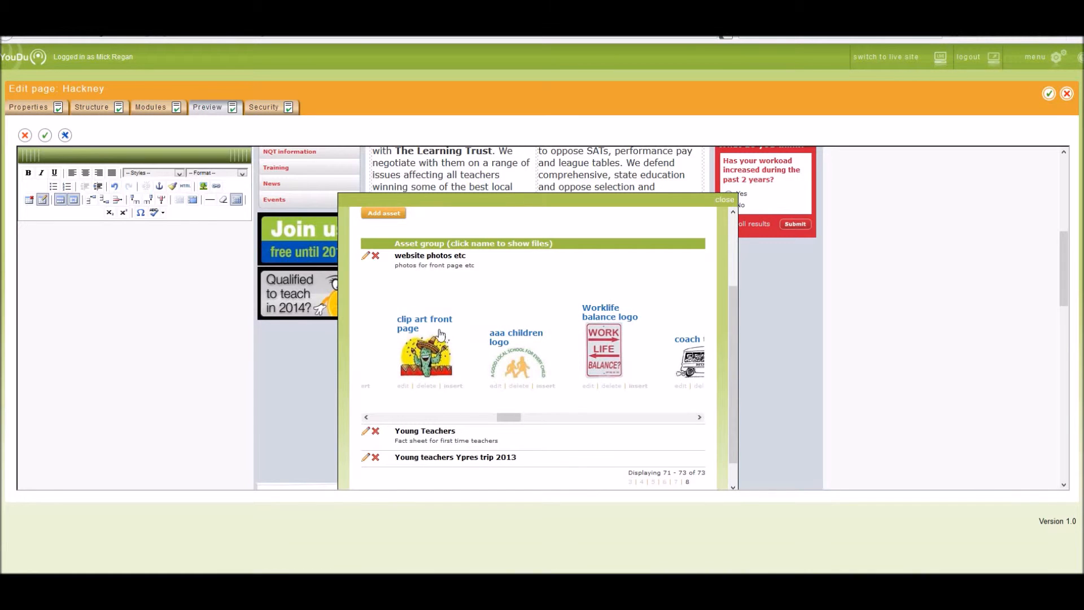
pyautogui.moveTo(509, 421); pyautogui.dragTo(713, 421)
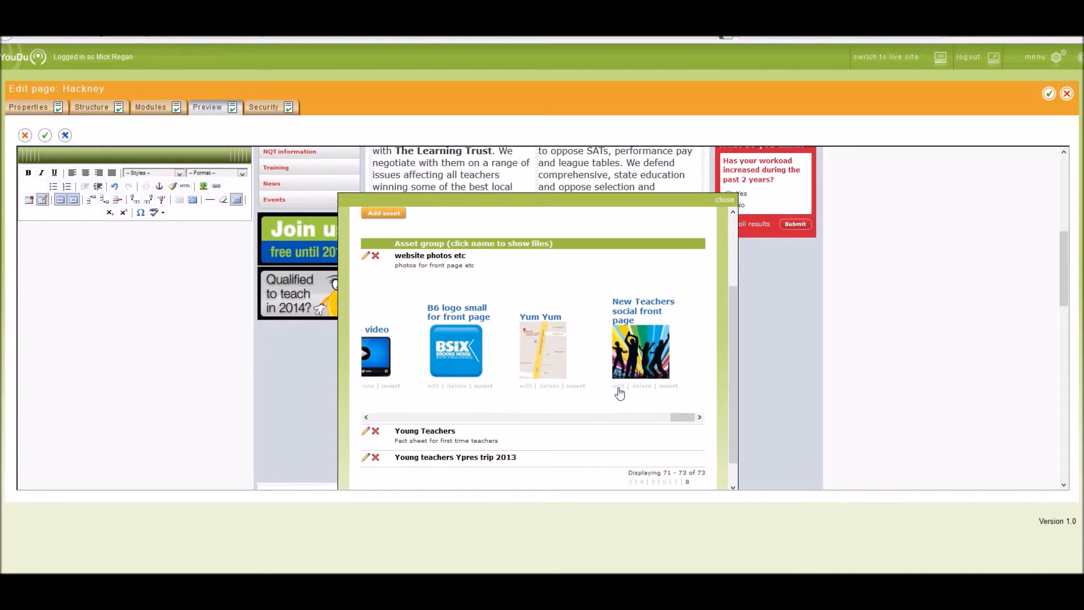
pyautogui.click(669, 387)
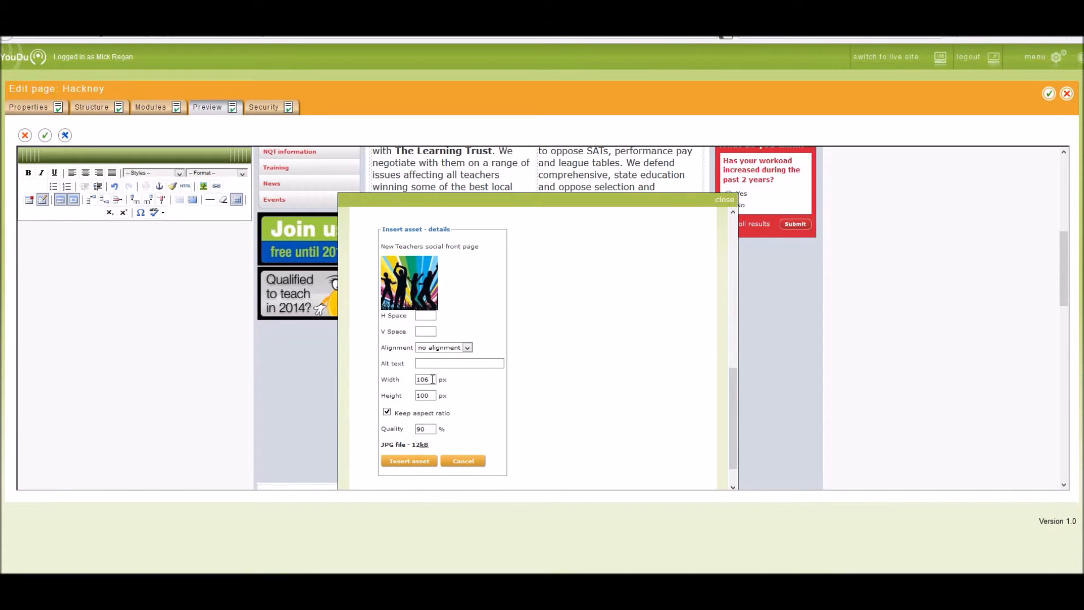
pyautogui.click(411, 461)
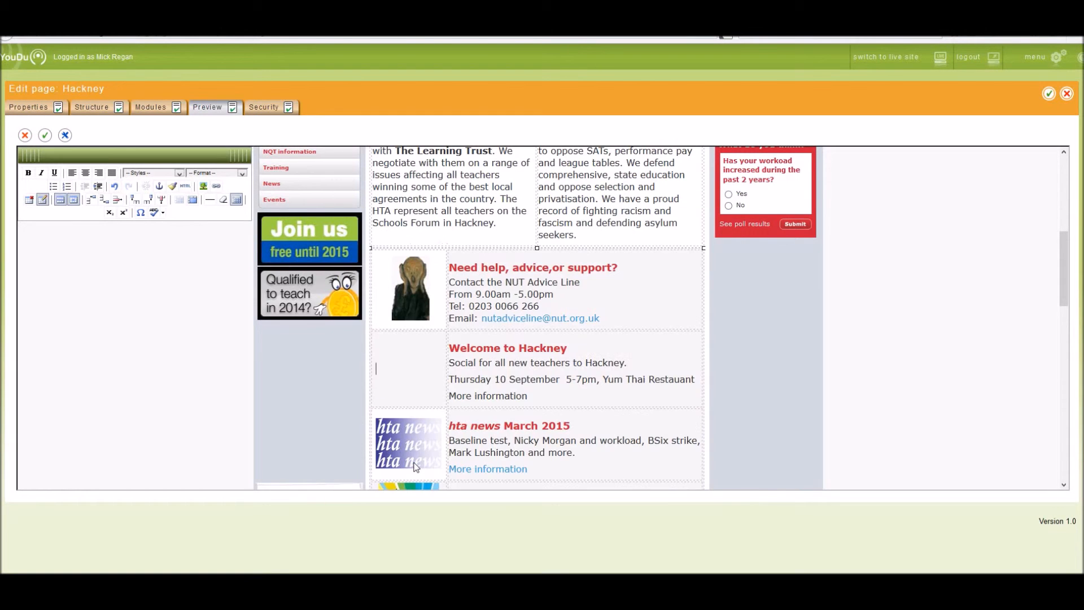
# Step: Link the "More information" text to the "New Teachers social sept 2015 pdf" asset from the Hackney NUT Information group
pyautogui.click(400, 388)
pyautogui.moveTo(436, 394); pyautogui.dragTo(442, 400)
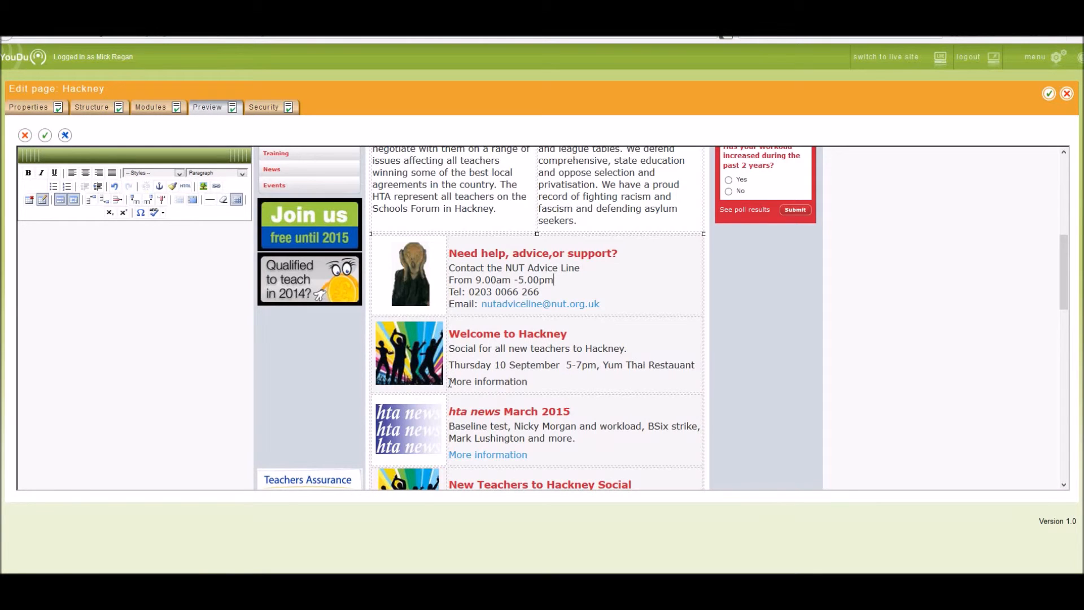
pyautogui.moveTo(449, 382); pyautogui.dragTo(528, 382)
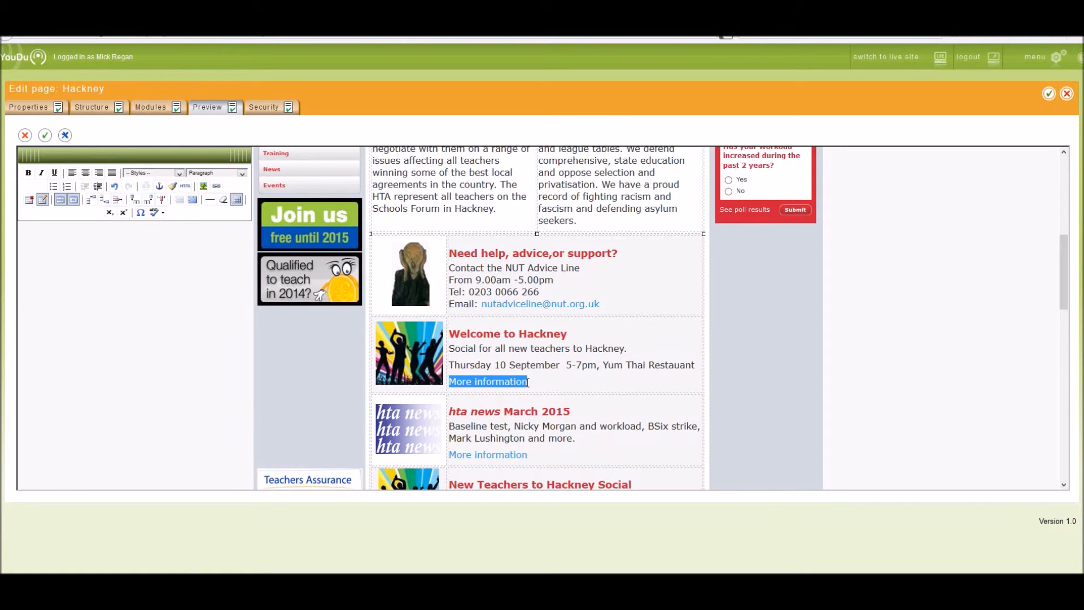
pyautogui.click(203, 187)
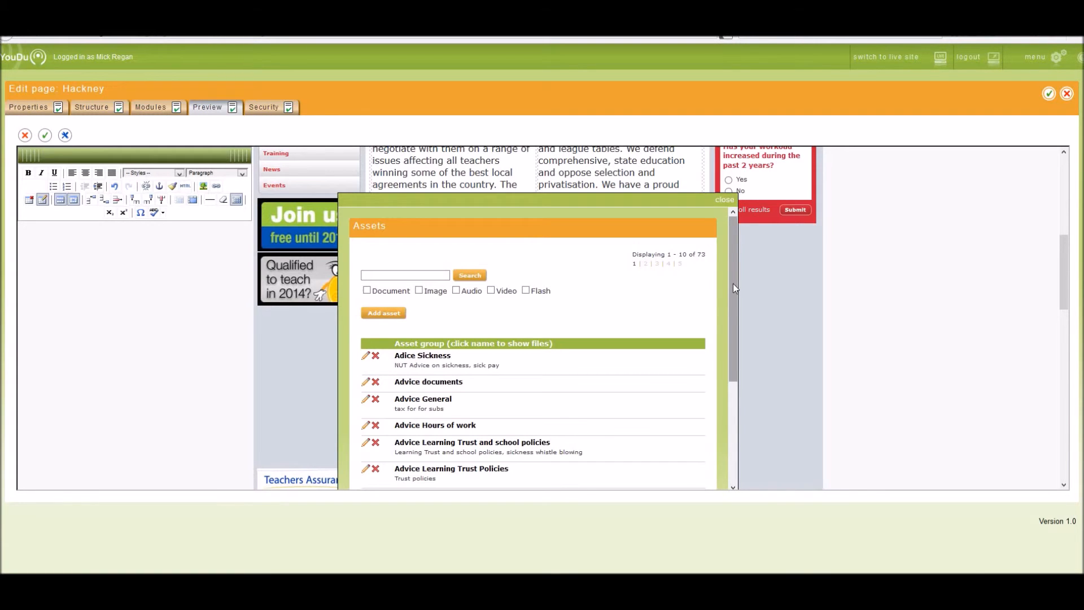
pyautogui.click(670, 265)
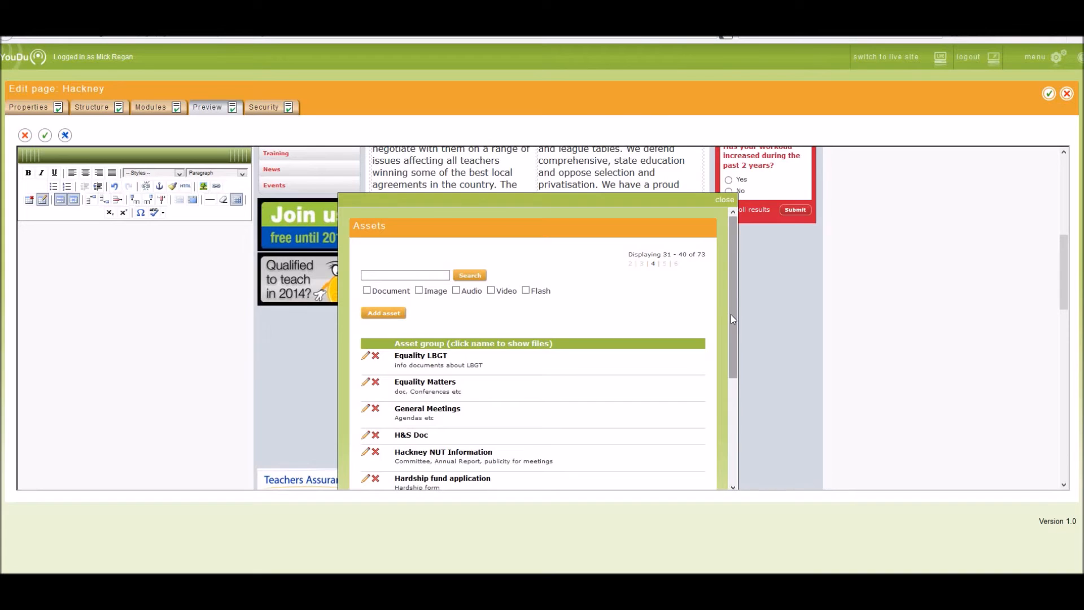
pyautogui.moveTo(731, 314); pyautogui.dragTo(730, 362)
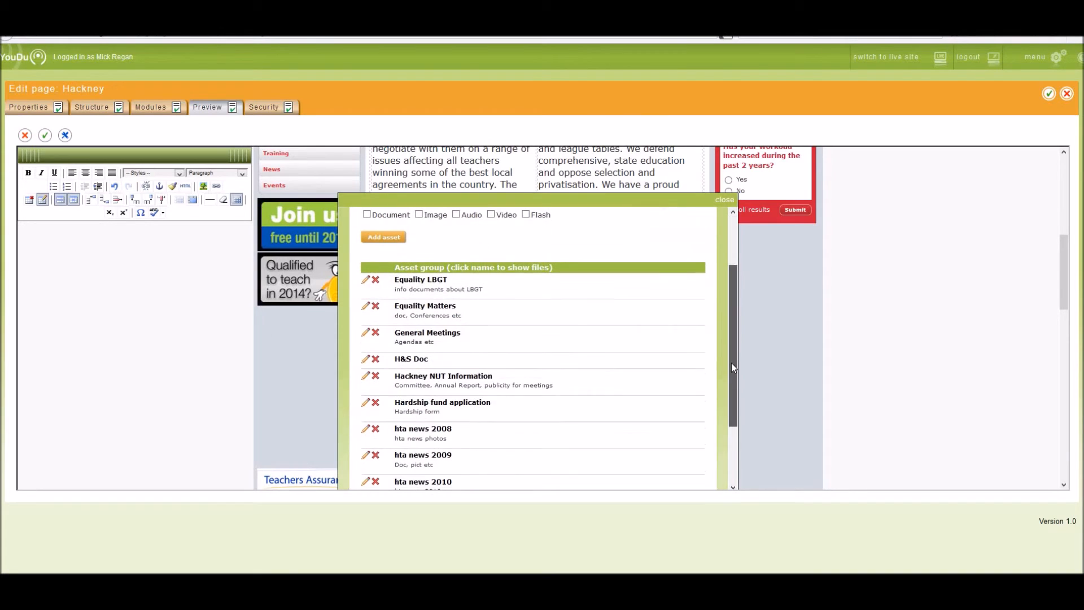
pyautogui.click(405, 379)
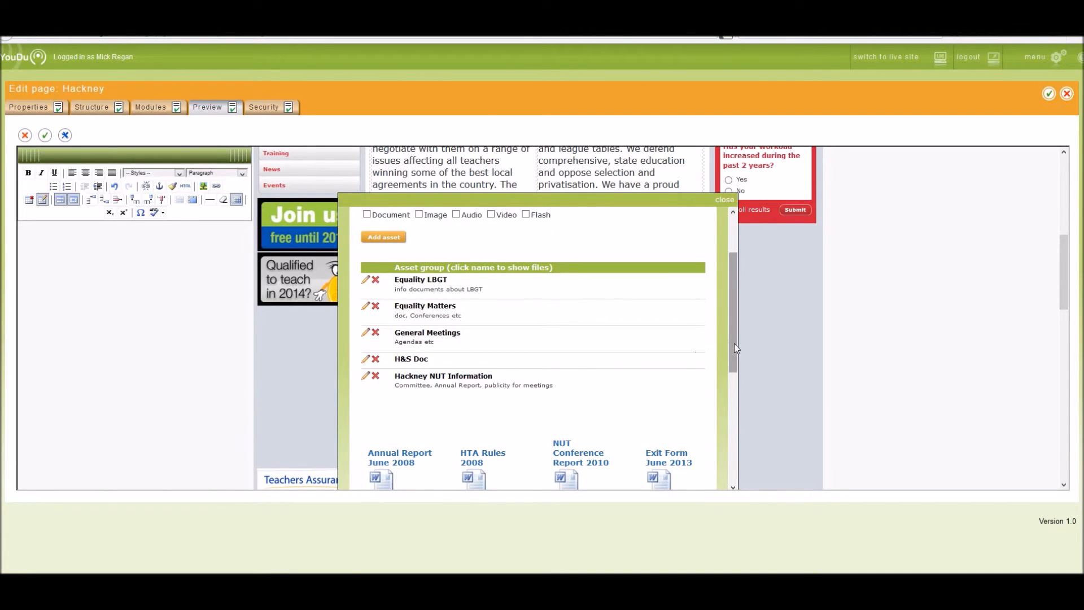
pyautogui.scroll(-2, 736, 343)
pyautogui.moveTo(398, 408); pyautogui.dragTo(668, 402)
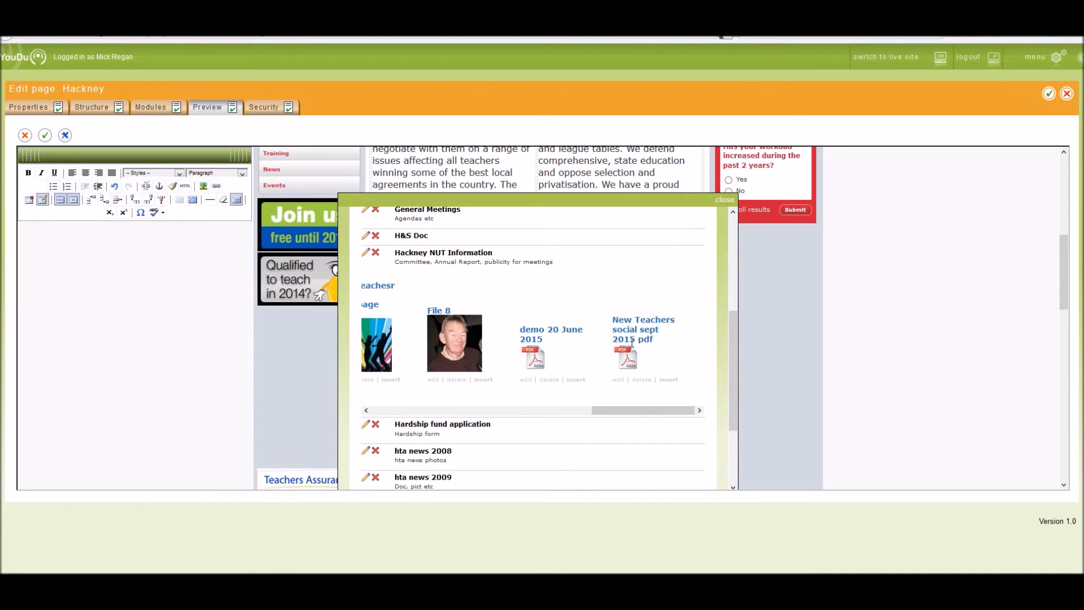
pyautogui.click(666, 381)
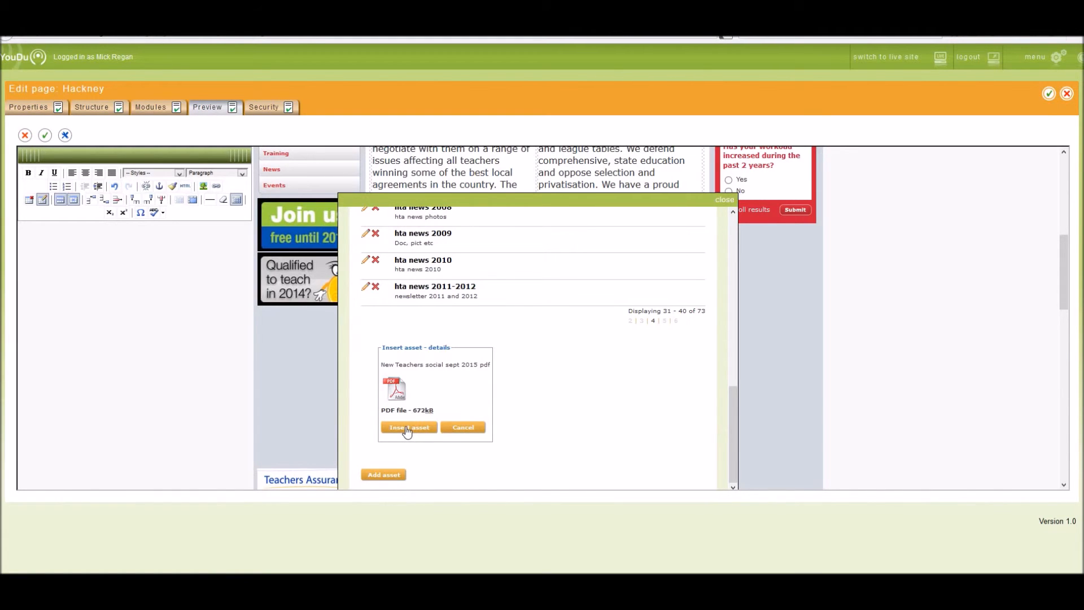
pyautogui.click(408, 428)
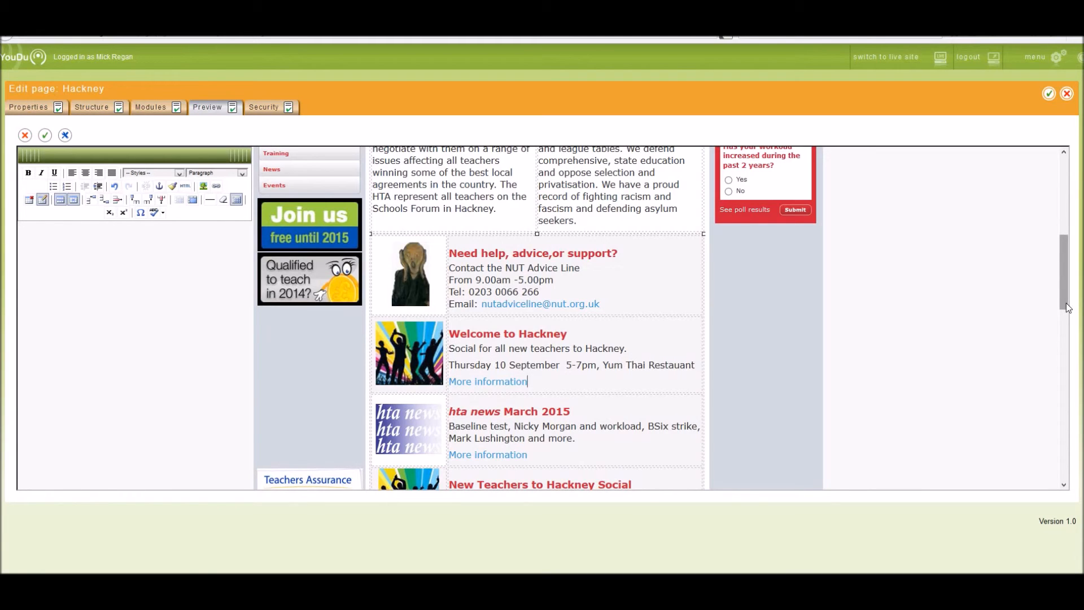
# Step: Apply the content edits and publish the Hackney page
pyautogui.moveTo(1068, 308)
pyautogui.mouseDown()
pyautogui.moveTo(1070, 259)
pyautogui.moveTo(1076, 299)
pyautogui.mouseUp()
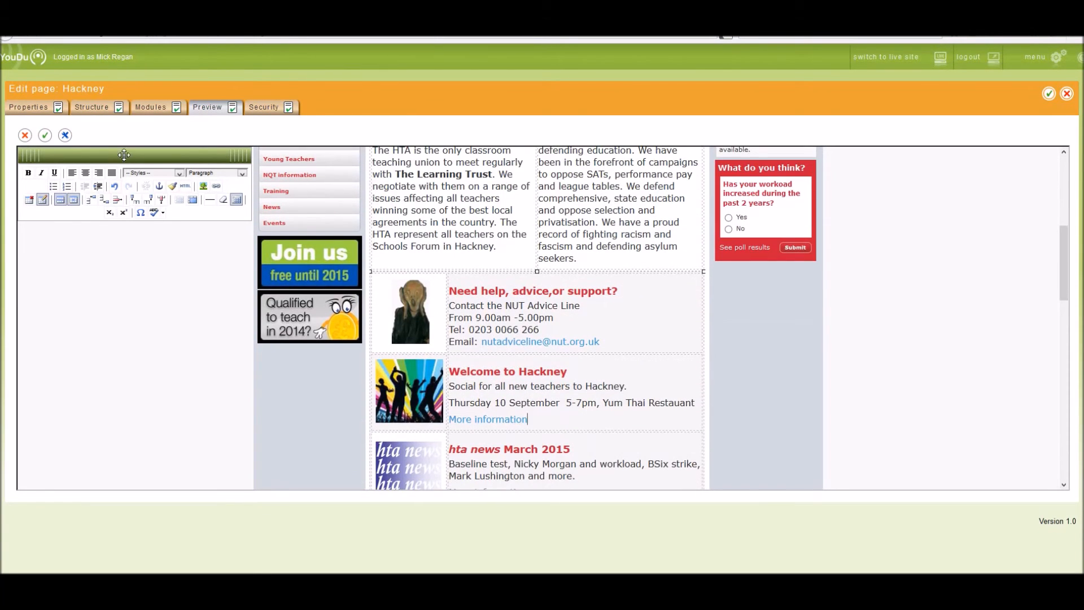
pyautogui.click(45, 136)
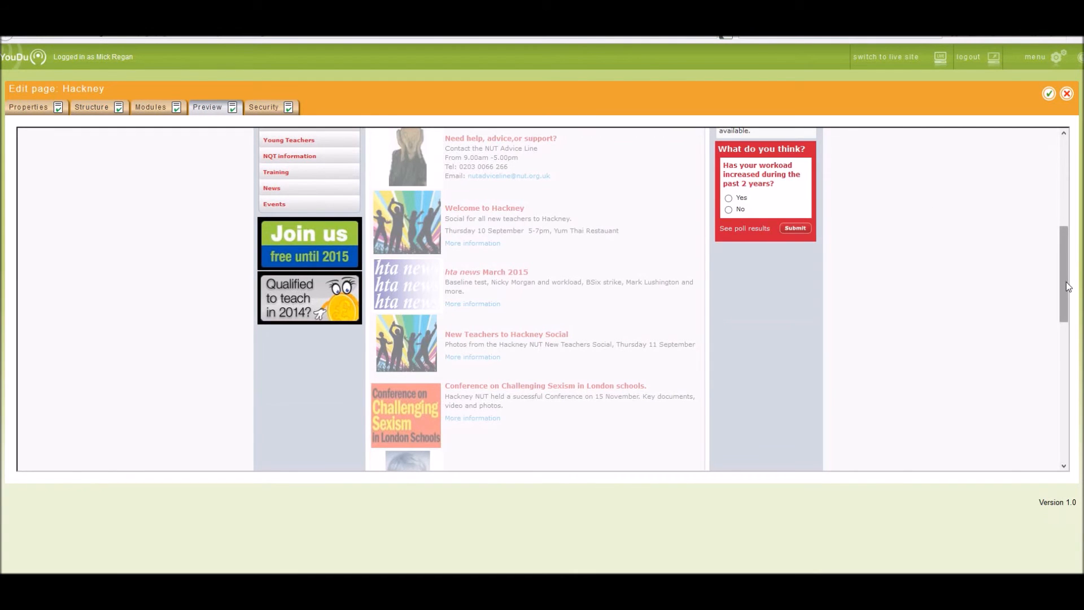
pyautogui.moveTo(1069, 287); pyautogui.dragTo(1068, 192)
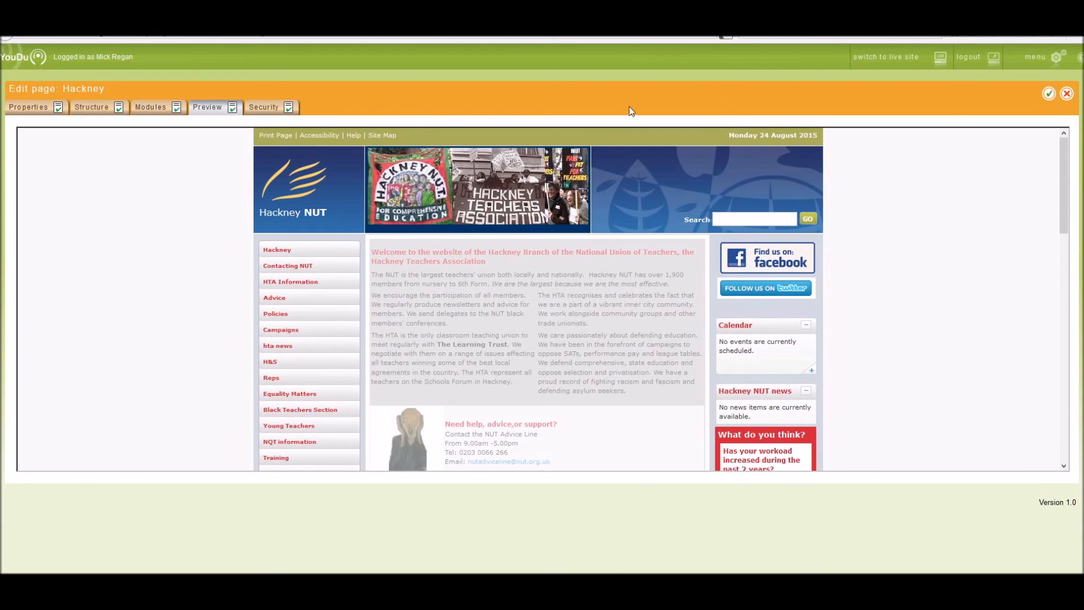
pyautogui.moveTo(1050, 94)
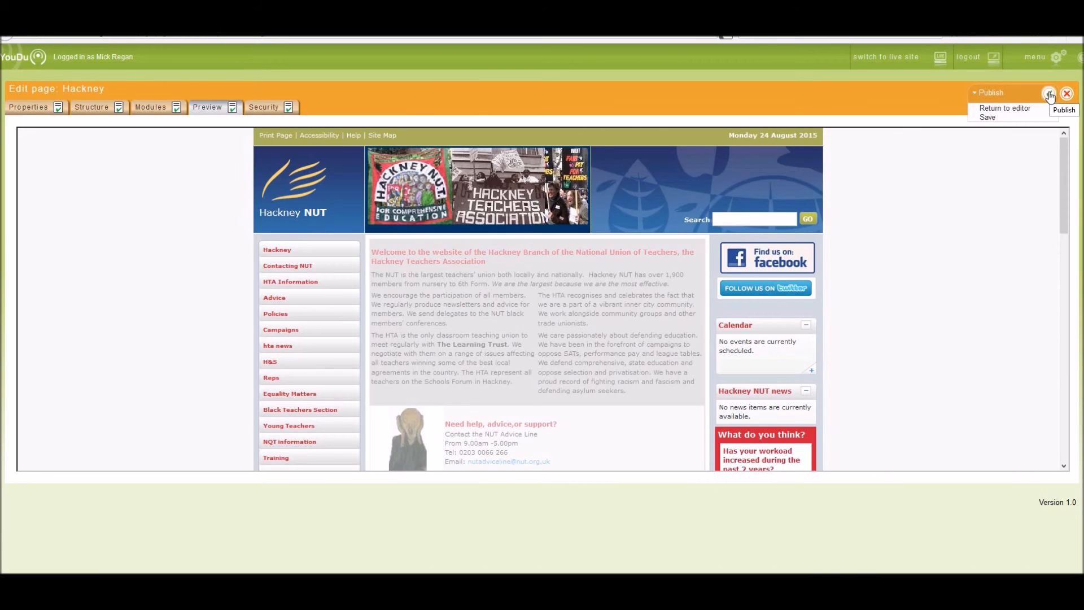
pyautogui.click(1050, 95)
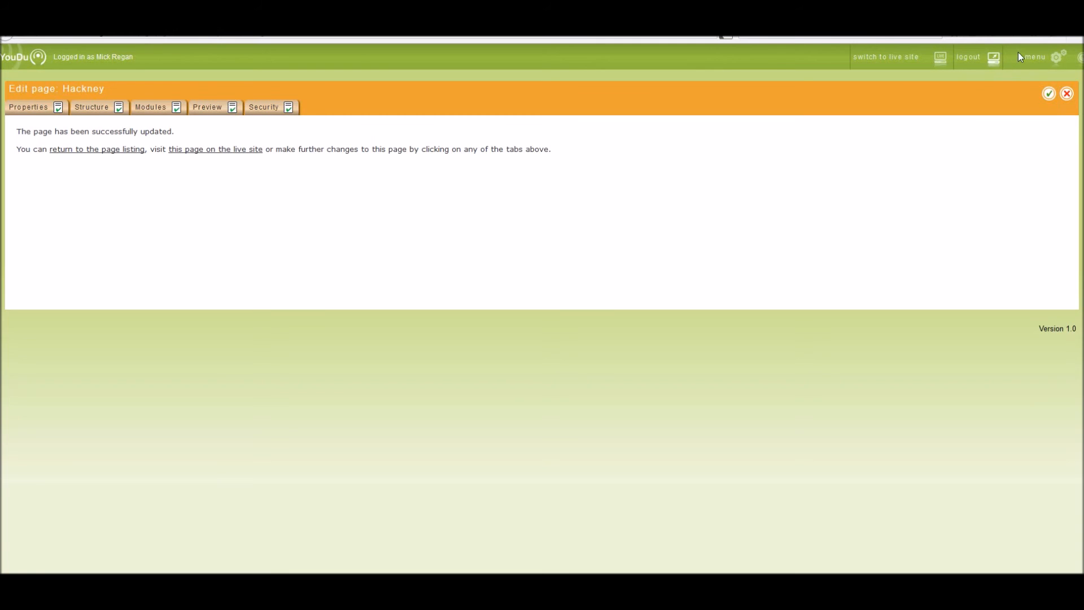
# Step: Go to the CMS home page and switch to the live site to view the updated home page
pyautogui.moveTo(1060, 58)
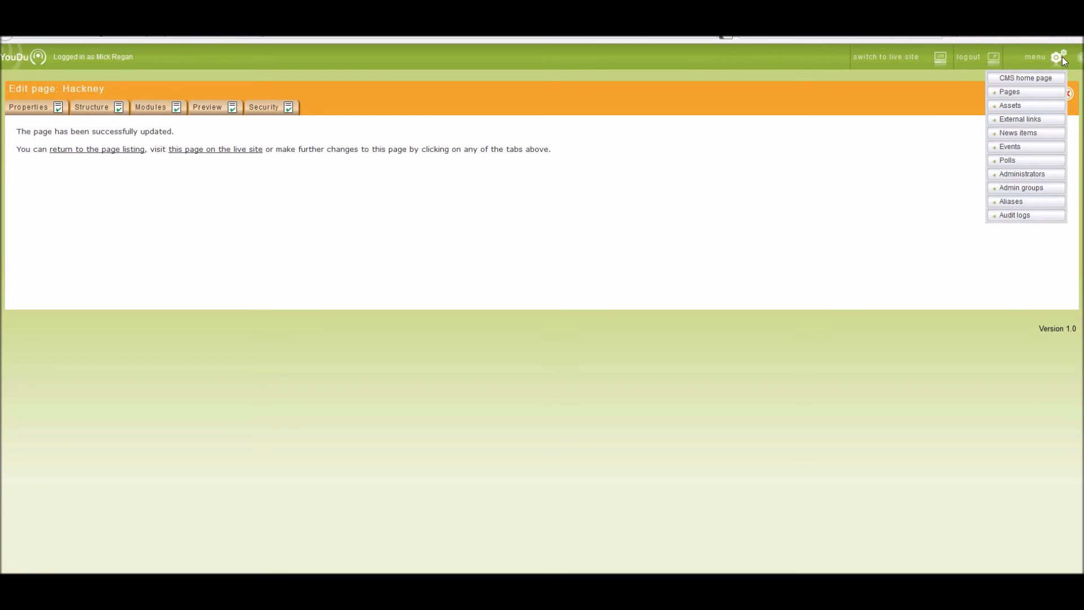
pyautogui.click(1021, 77)
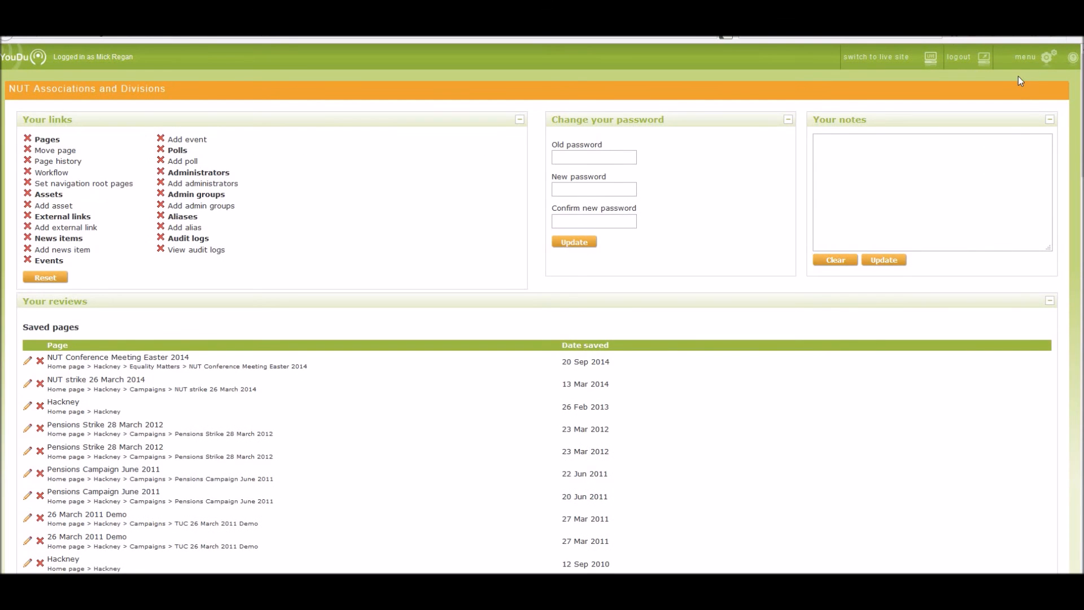
pyautogui.click(931, 57)
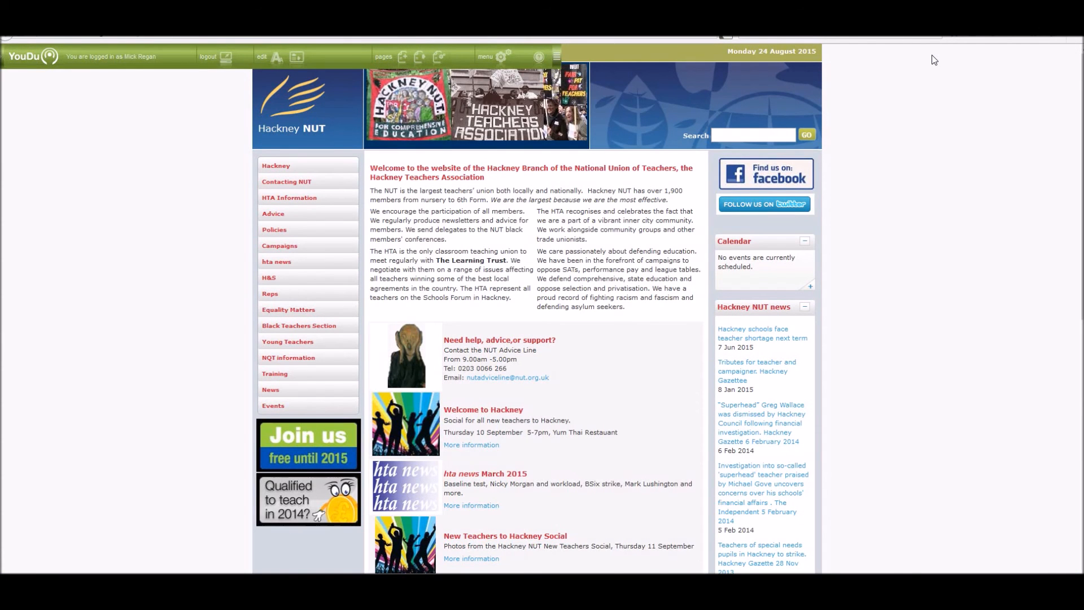